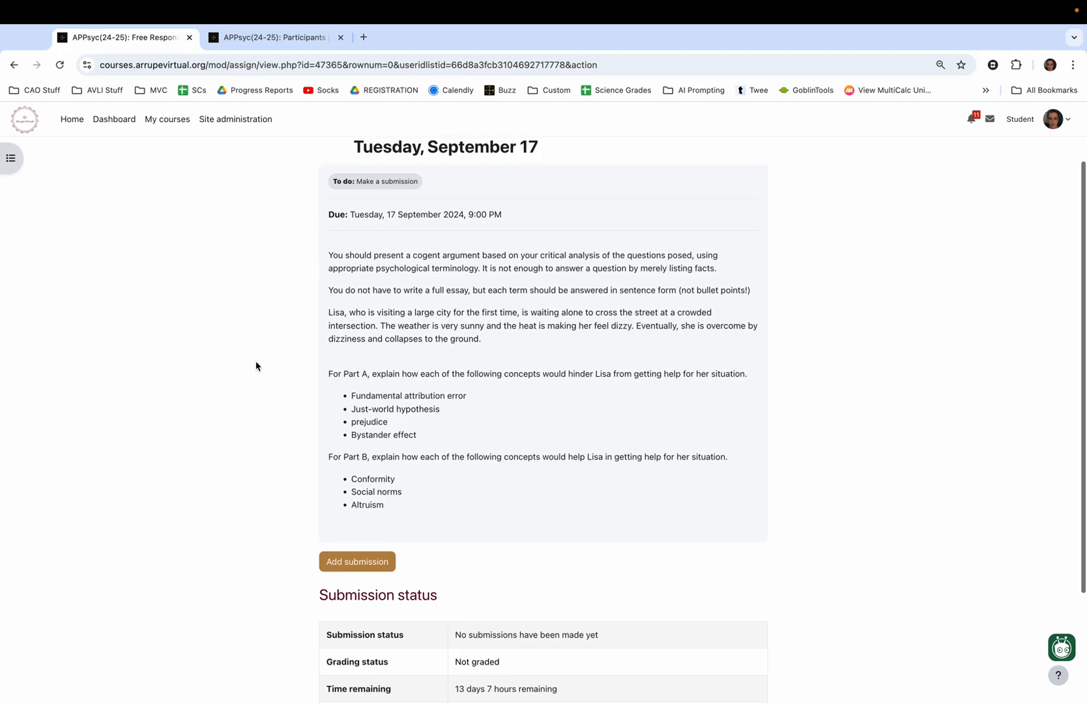
# Review the Social Psychology free response assignment's instructions, due date and submission status on the course page.
pyautogui.scroll(2, 255, 364)
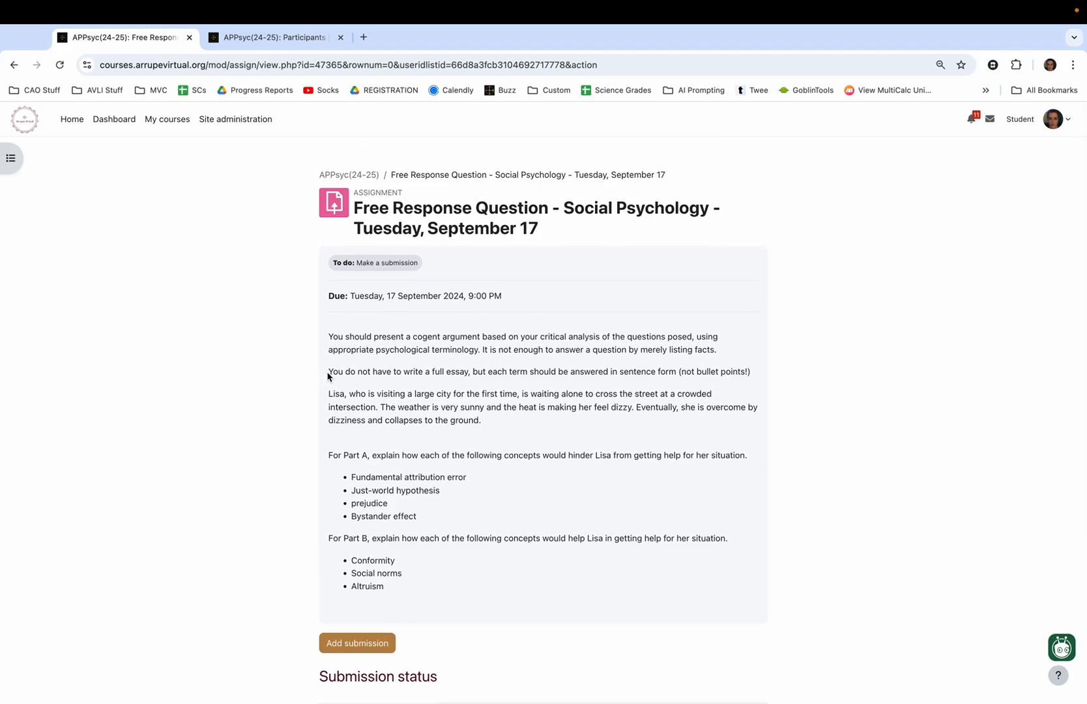
pyautogui.scroll(-1, 329, 378)
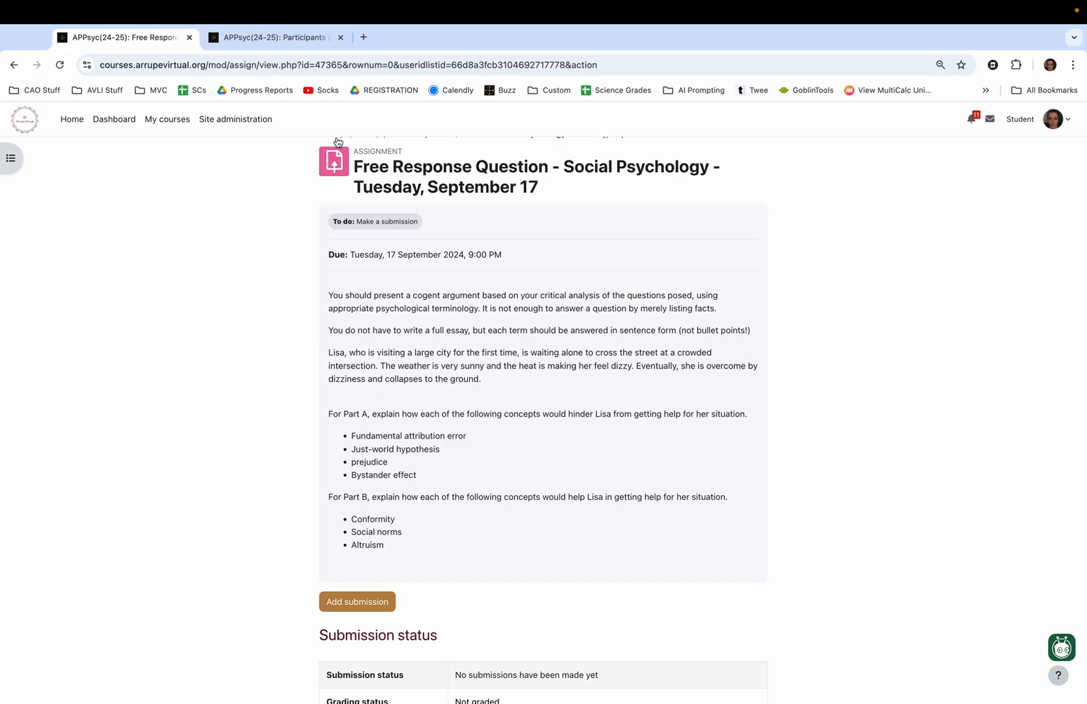
pyautogui.scroll(-1, 407, 319)
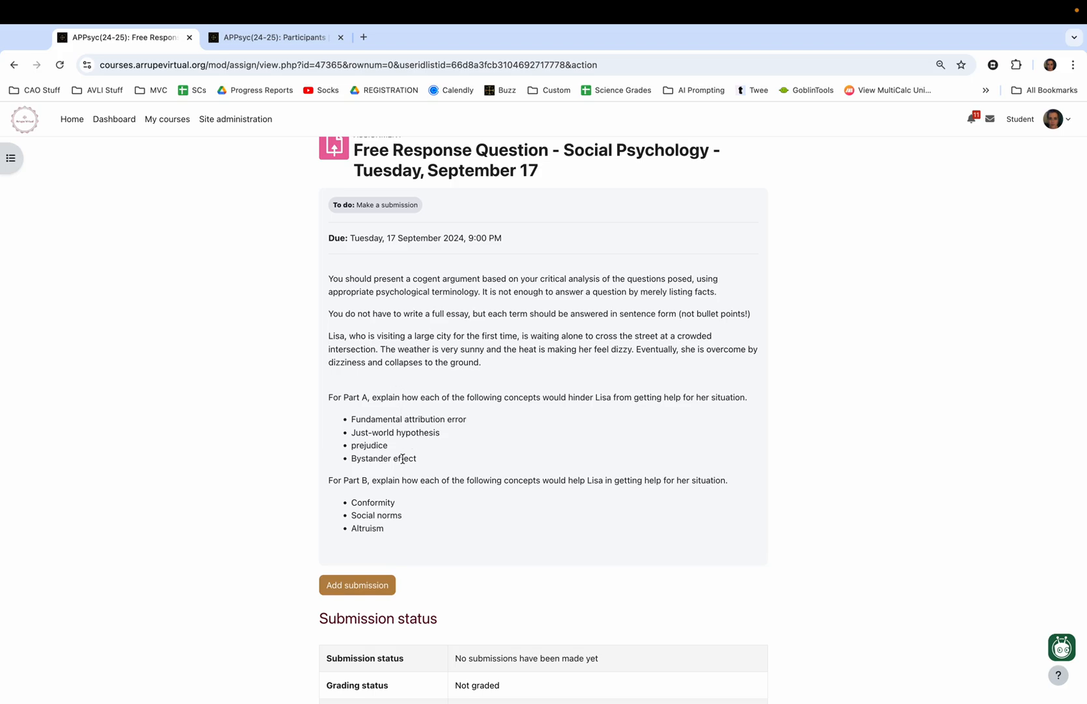
pyautogui.scroll(3, 346, 315)
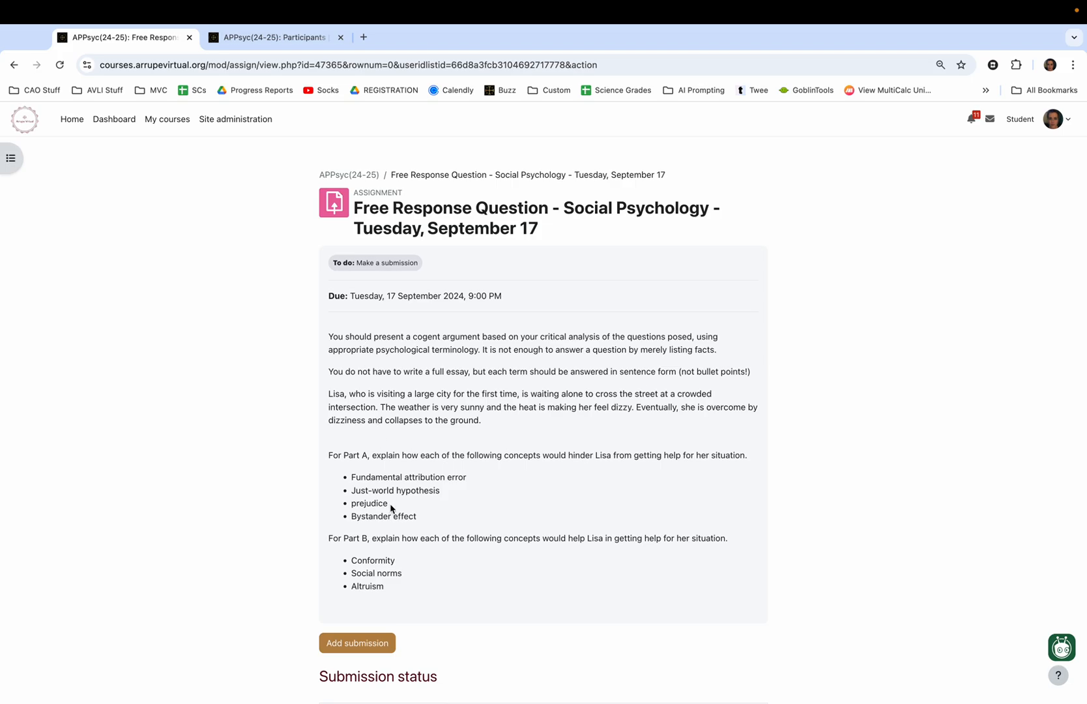
pyautogui.scroll(-3, 391, 508)
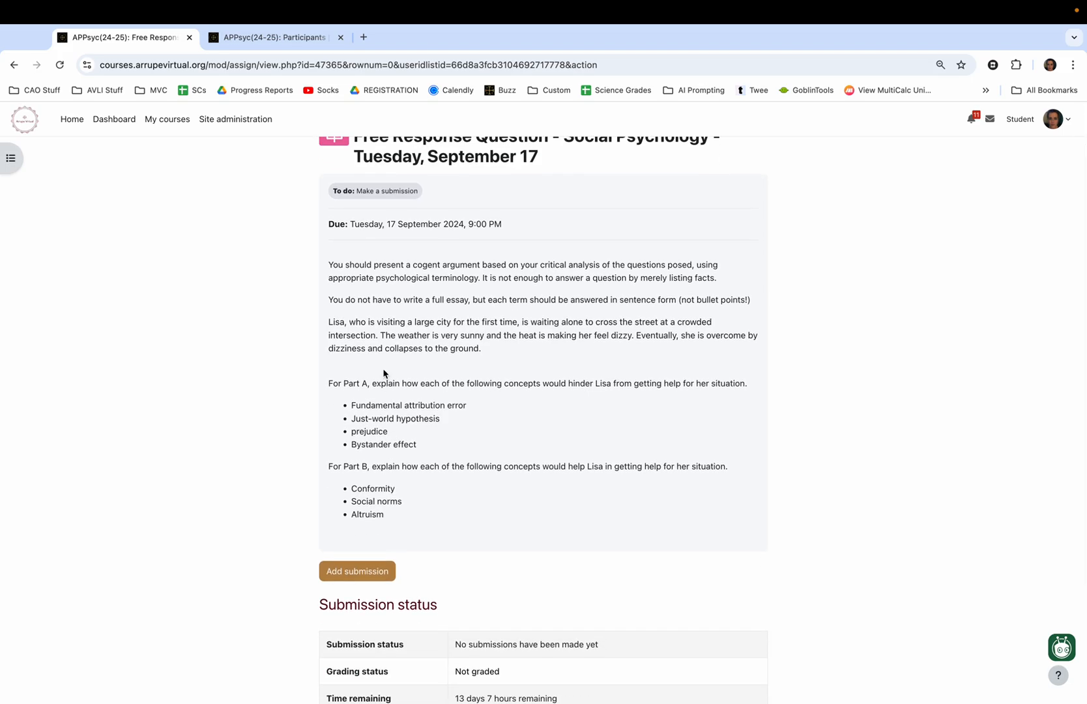
pyautogui.scroll(-2, 383, 373)
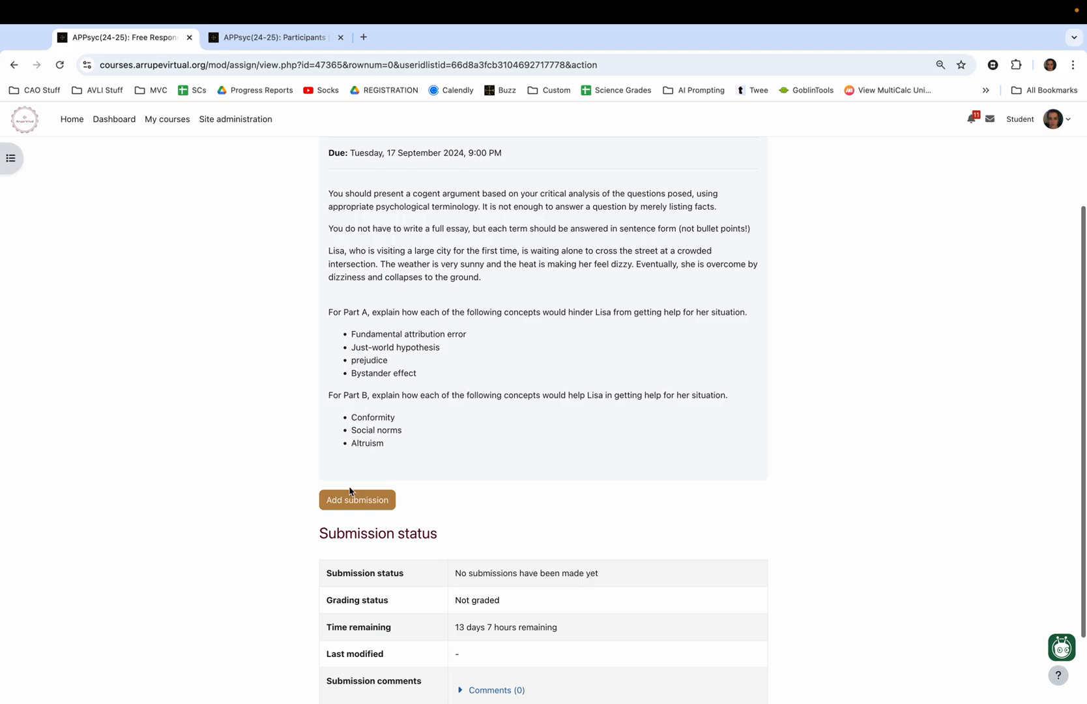
pyautogui.click(352, 499)
pyautogui.scroll(-3, 353, 514)
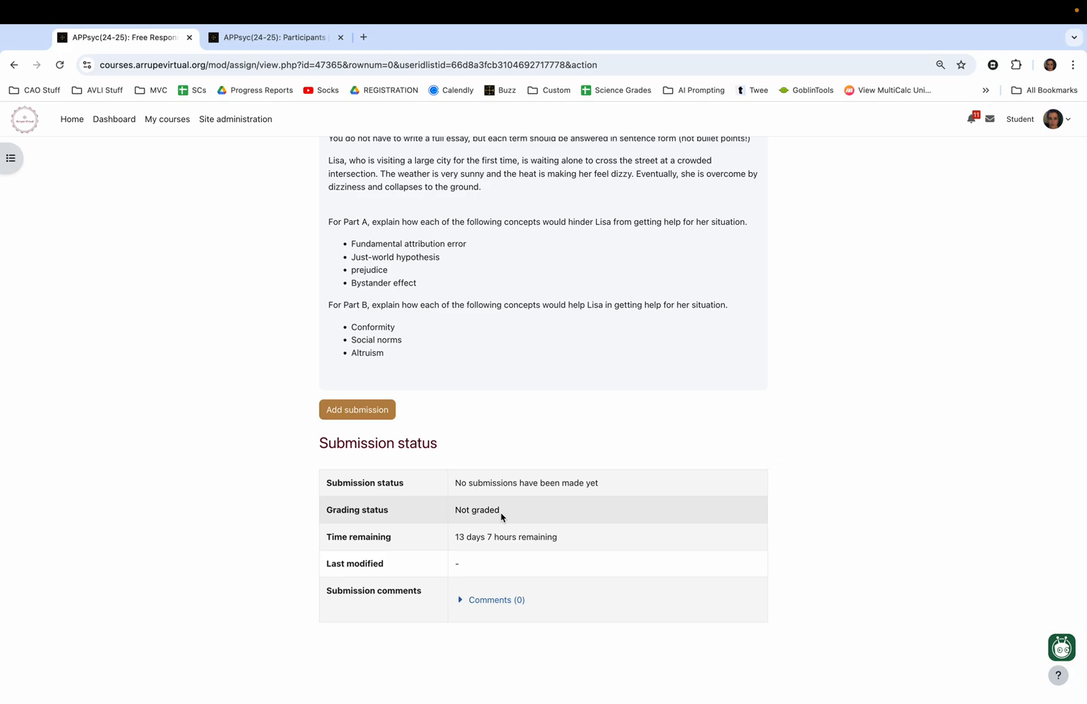
pyautogui.scroll(3, 502, 516)
pyautogui.scroll(-2, 495, 551)
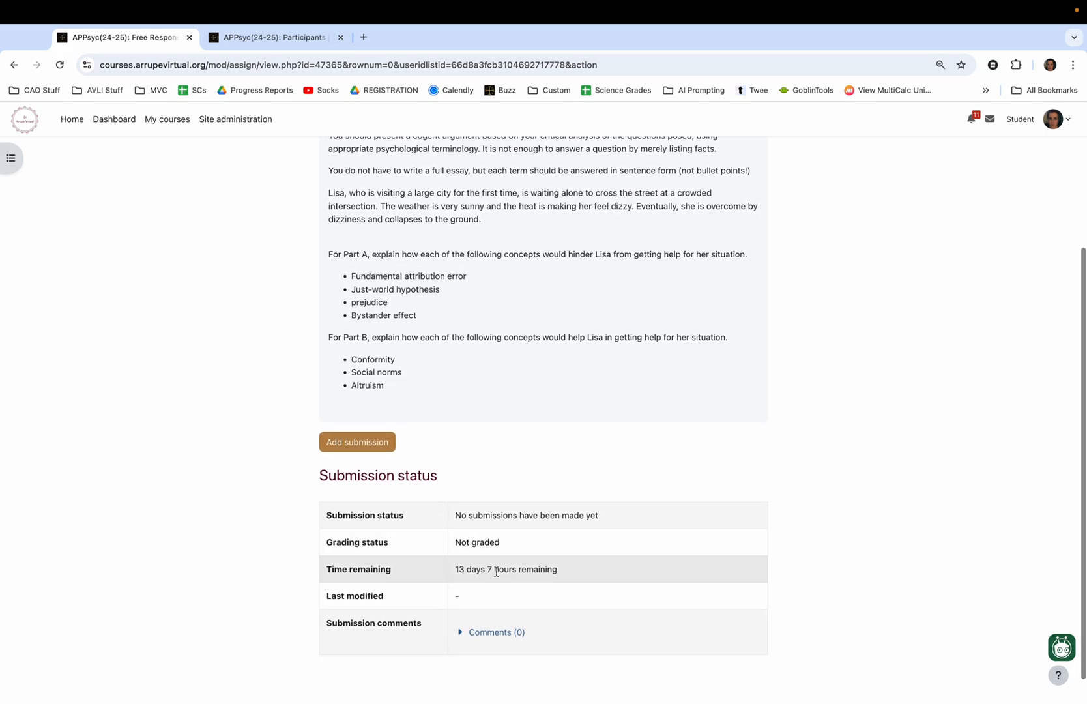
pyautogui.scroll(5, 529, 526)
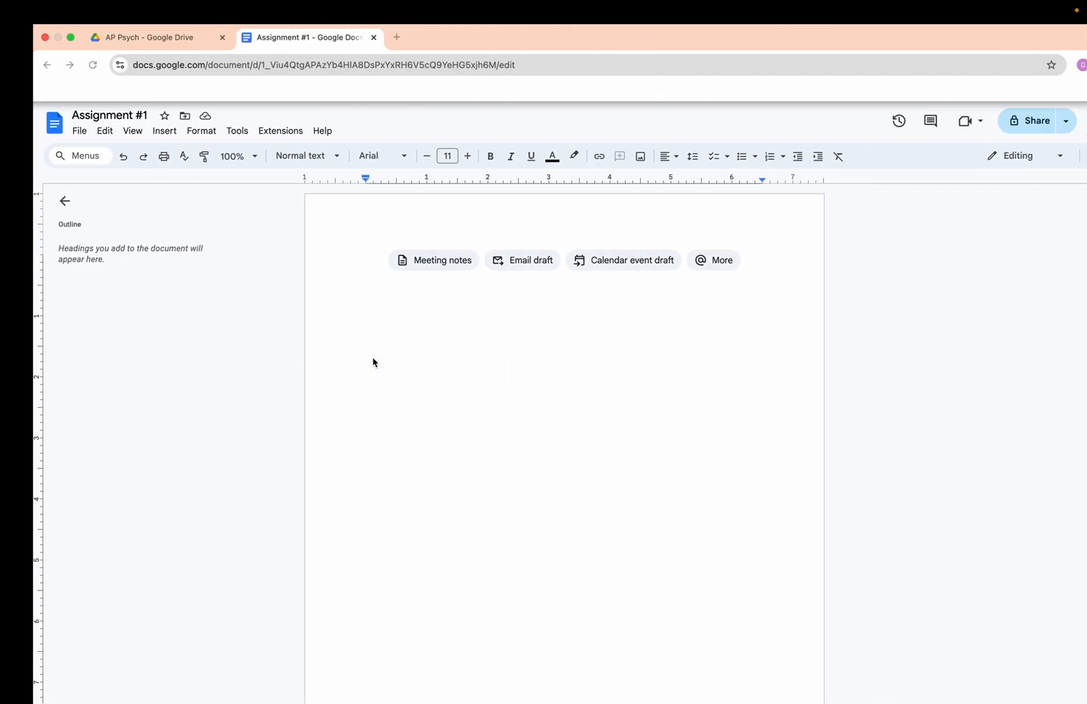
# In the AP Psych folder in Google Drive, show the options for creating a new Google Docs document.
pyautogui.click(149, 43)
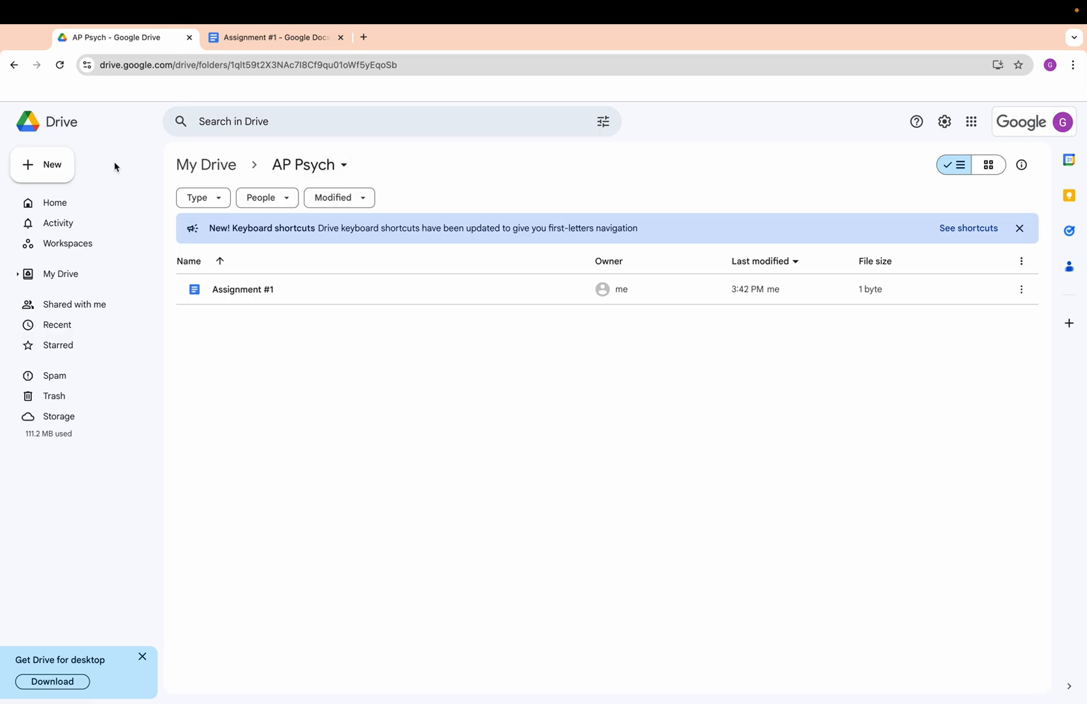
pyautogui.click(46, 166)
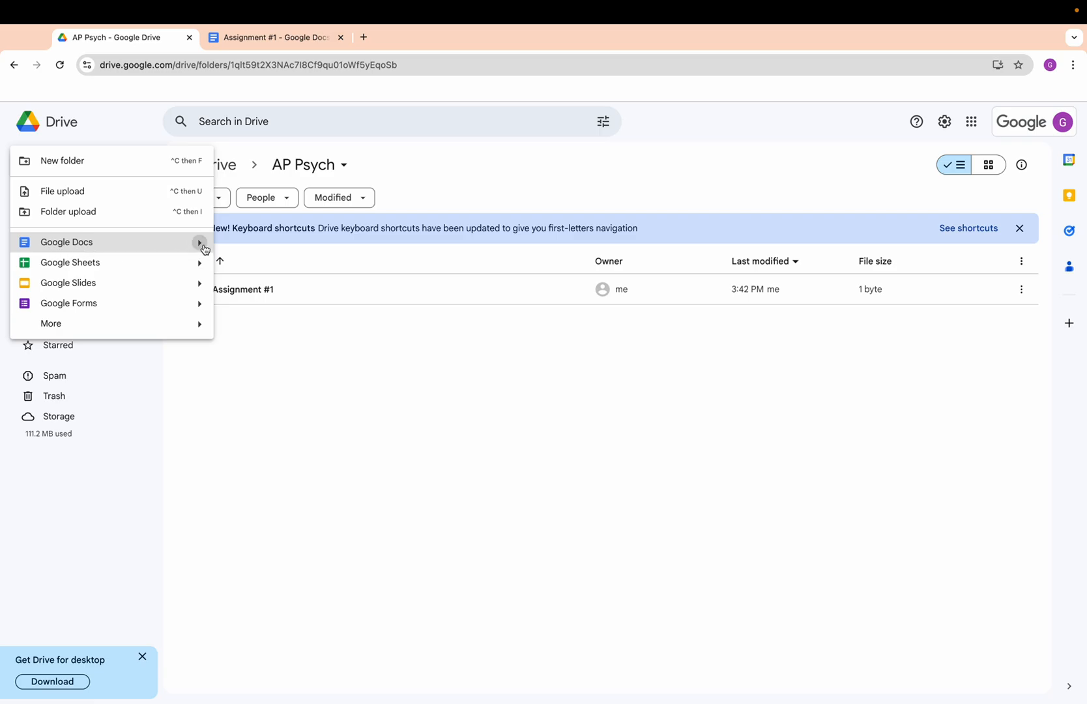
pyautogui.moveTo(200, 247)
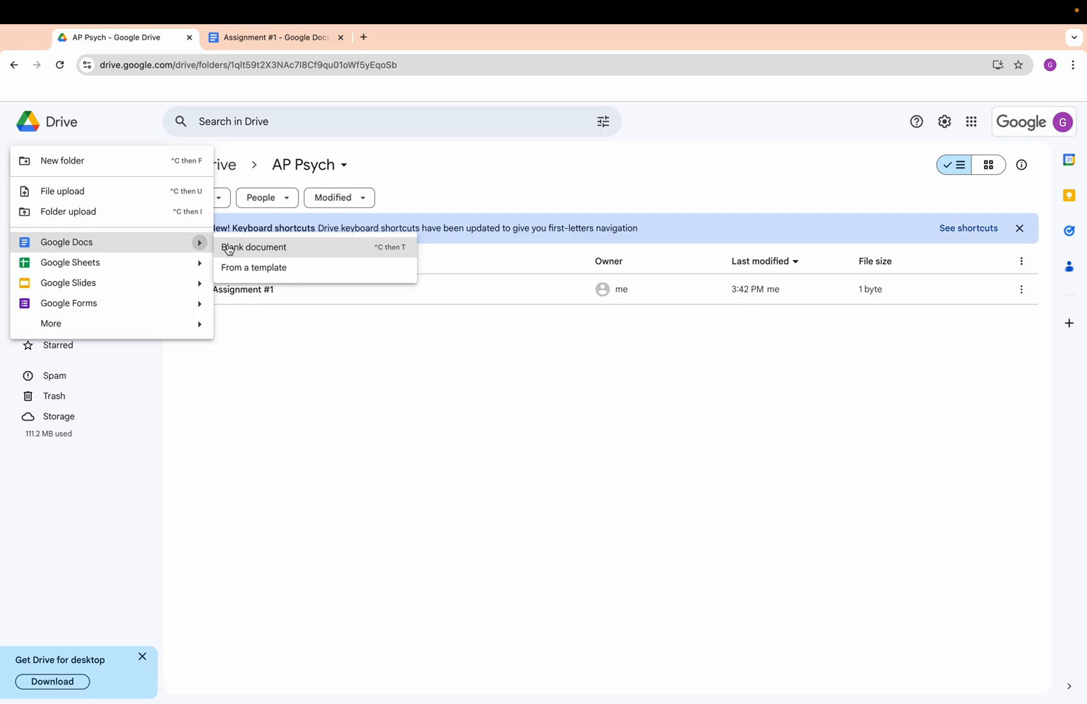
# Return to the open Assignment #1 document and rename it Untitled.
pyautogui.click(248, 44)
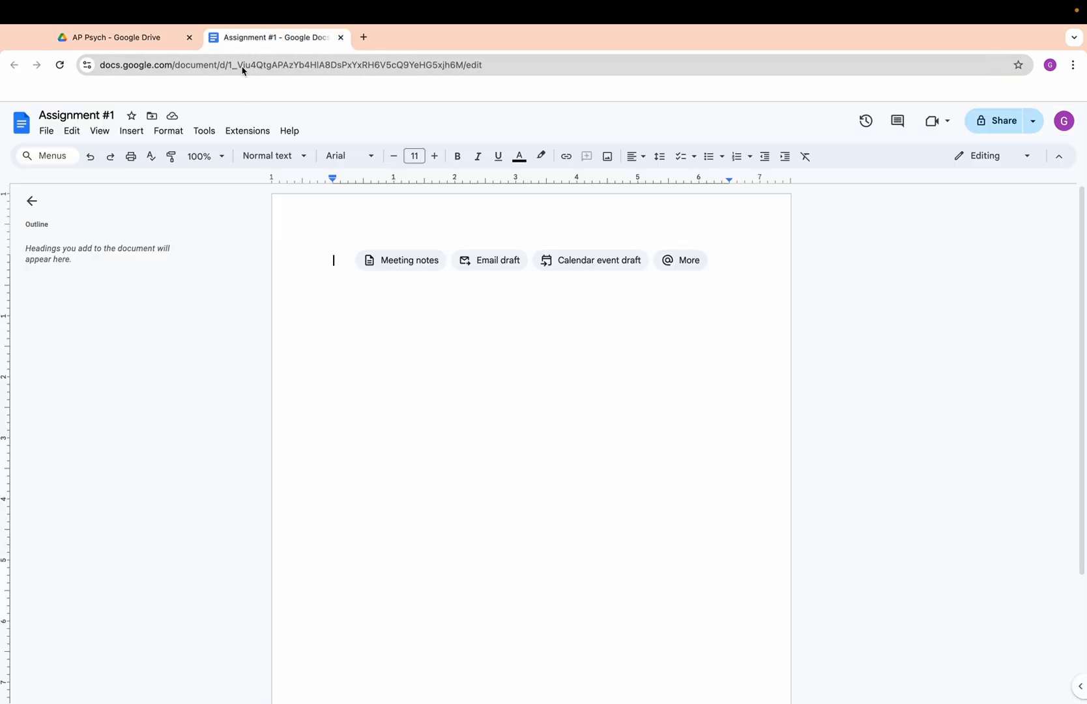
pyautogui.click(111, 116)
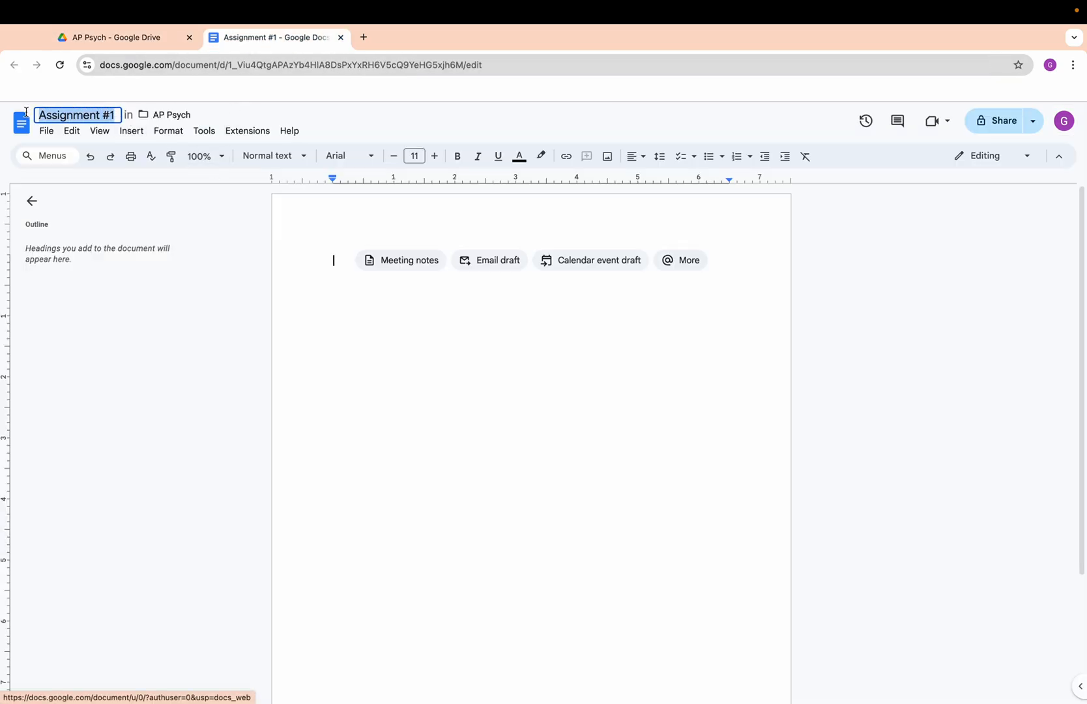
pyautogui.write('UNtitle')
pyautogui.press('BackSpace')
pyautogui.press('BackSpace')
pyautogui.press('BackSpace')
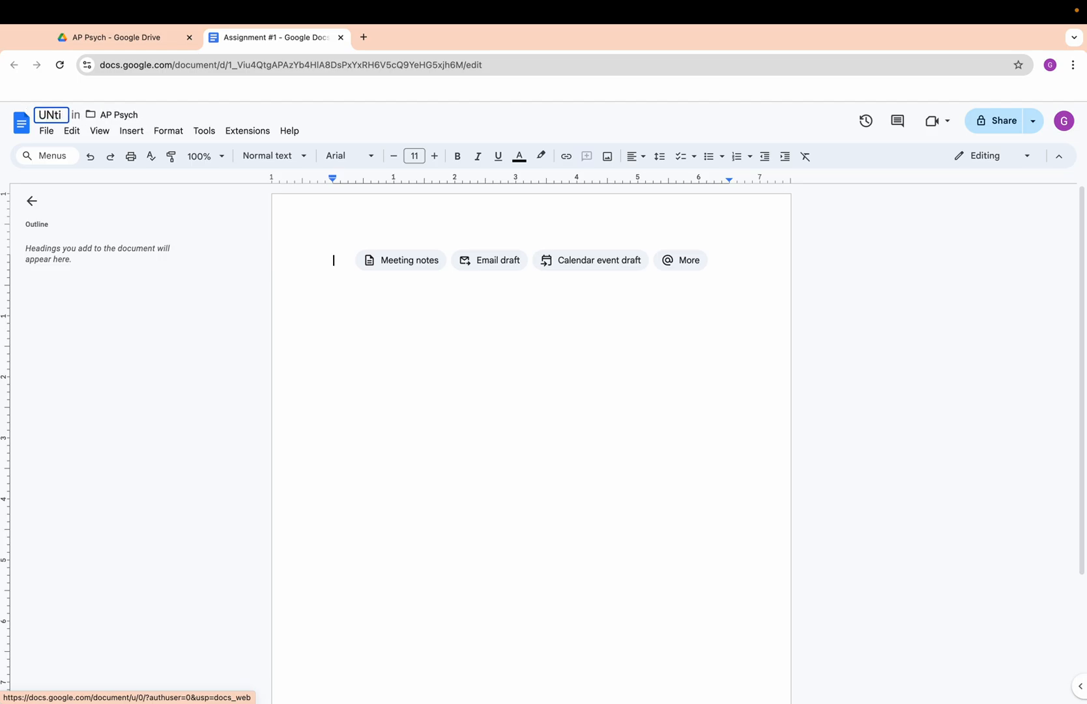
pyautogui.press('BackSpace')
pyautogui.press('BackSpace')
pyautogui.press('BackSpace')
pyautogui.write('ntitled')
pyautogui.press('Return')
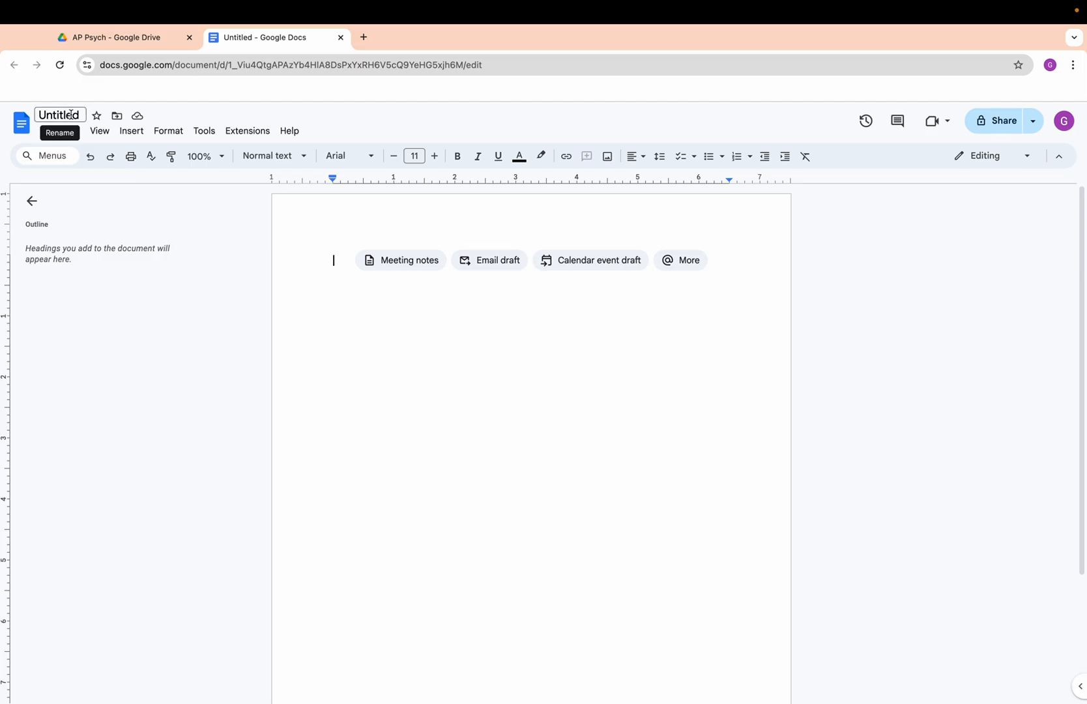
# Copy the title "Free Response Question - Social Psychology" from the assignment page and use it as the document's name.
pyautogui.hotkey('ctrl', 'Left')
pyautogui.scroll(1, 298, 213)
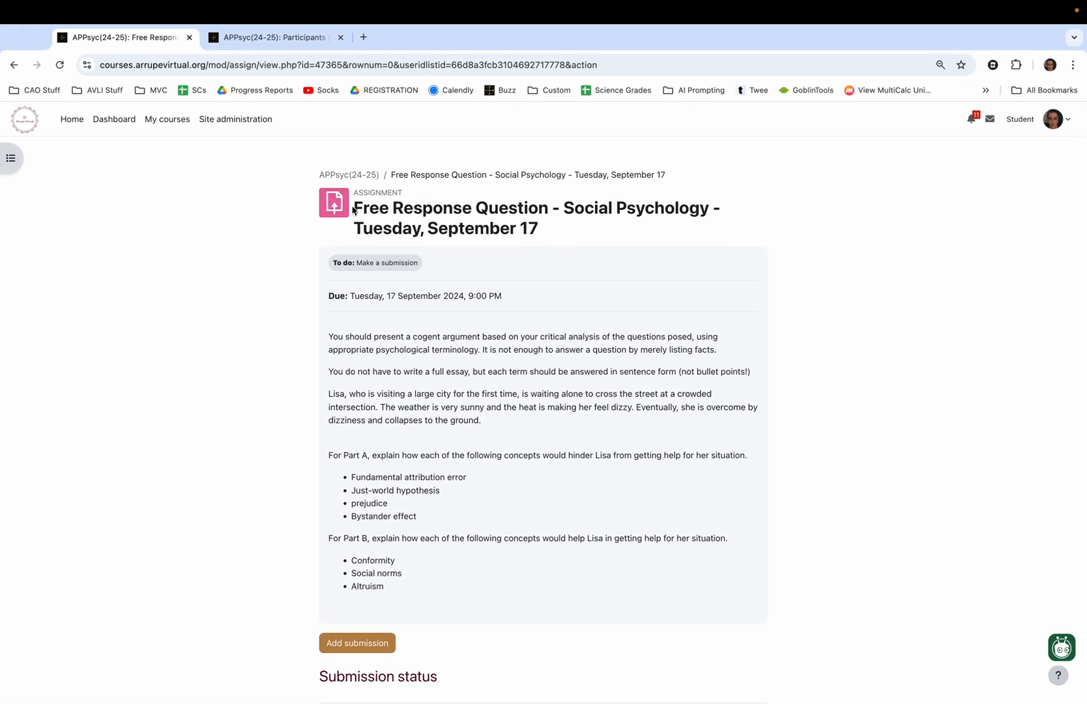
pyautogui.moveTo(353, 212); pyautogui.dragTo(710, 209)
pyautogui.press('super+c')
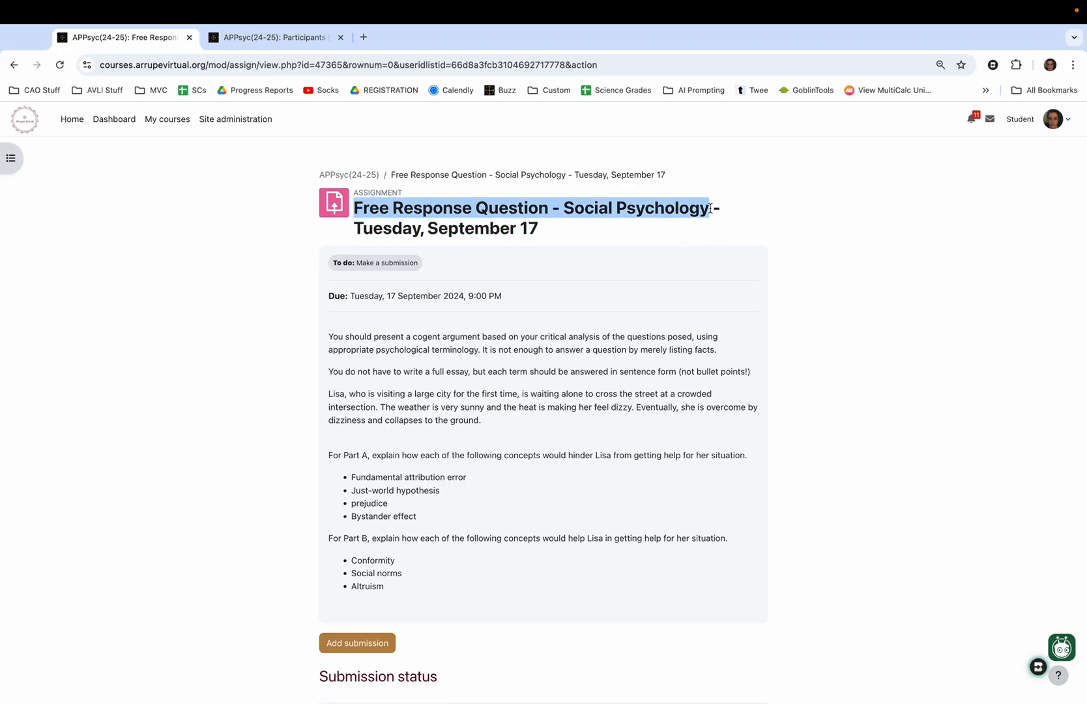
pyautogui.hotkey('ctrl', 'Right')
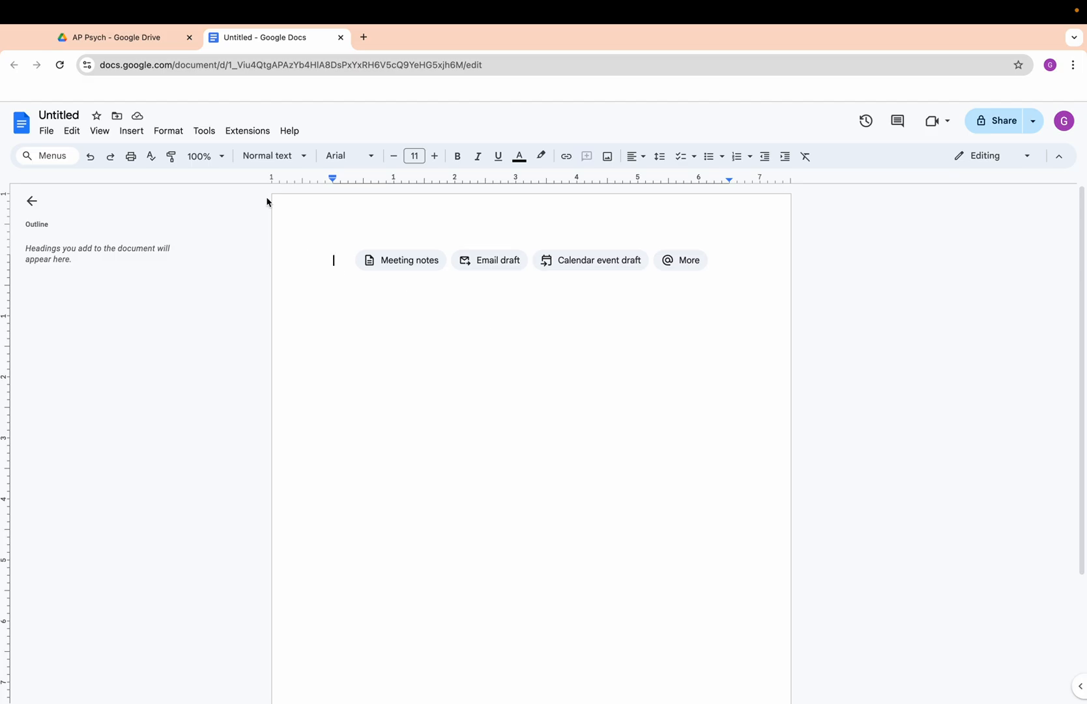
pyautogui.hotkey('ctrl', 'Left')
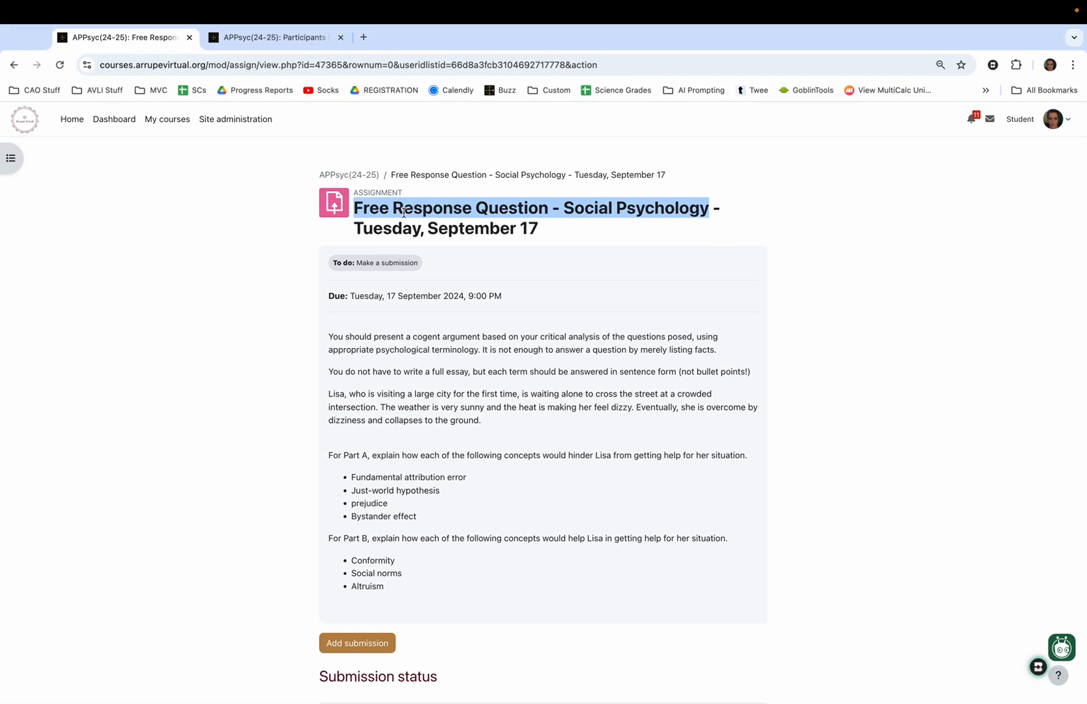
pyautogui.hotkey('ctrl', 'Right')
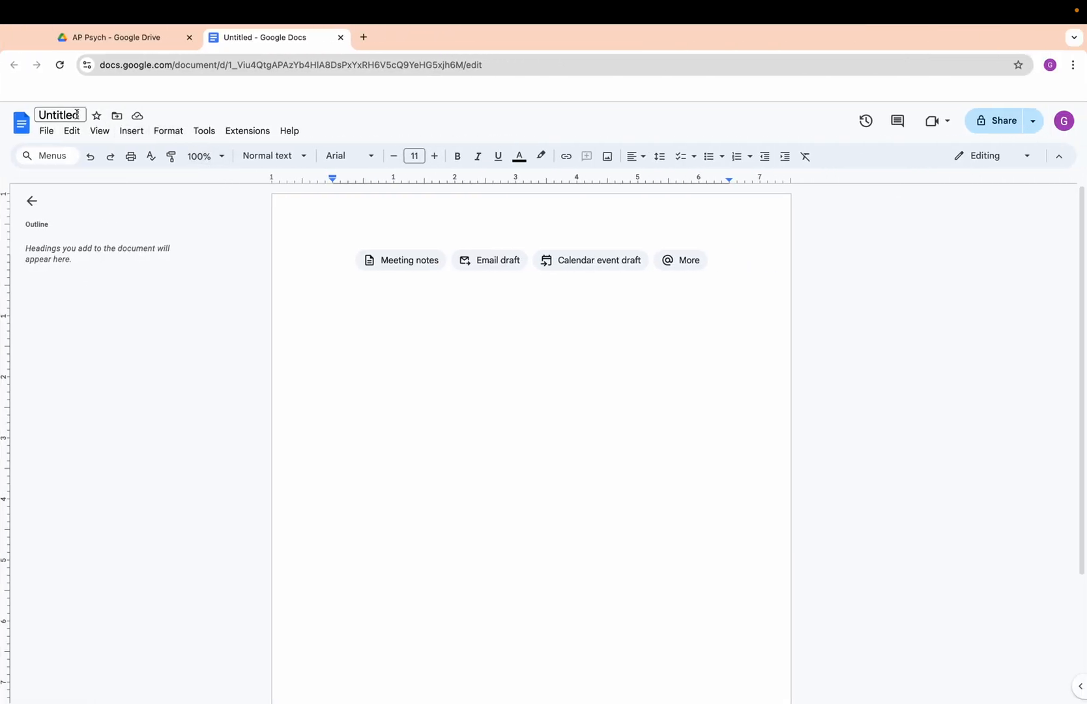
pyautogui.click(80, 115)
pyautogui.press('BackSpace')
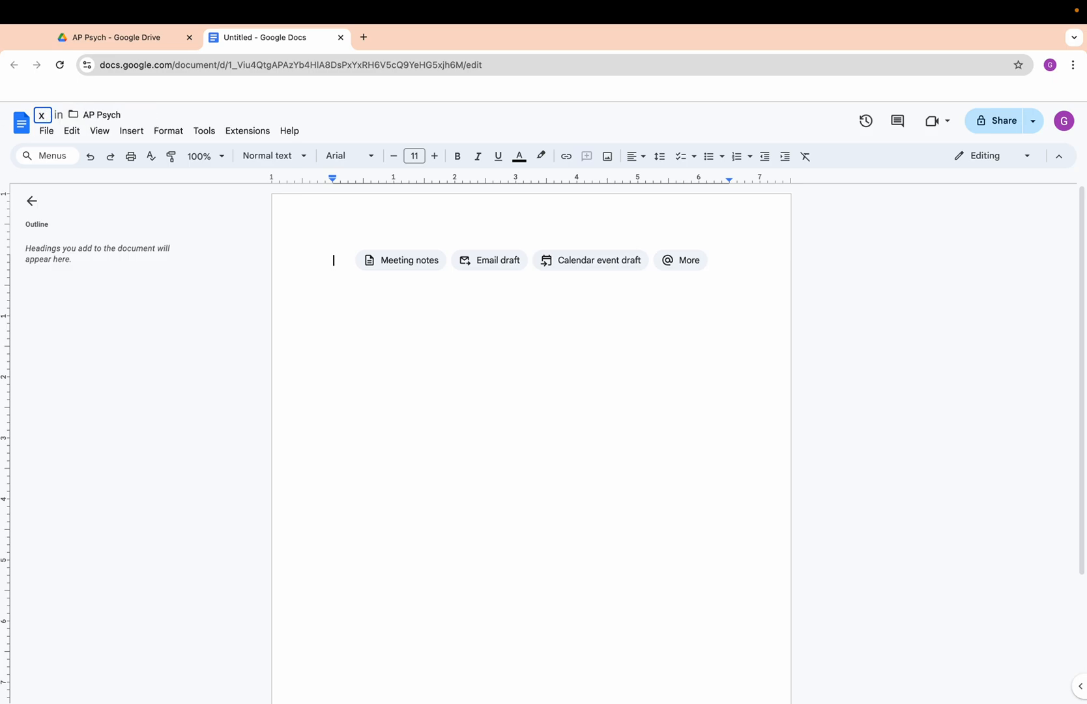
pyautogui.press('super+v')
pyautogui.click(335, 297)
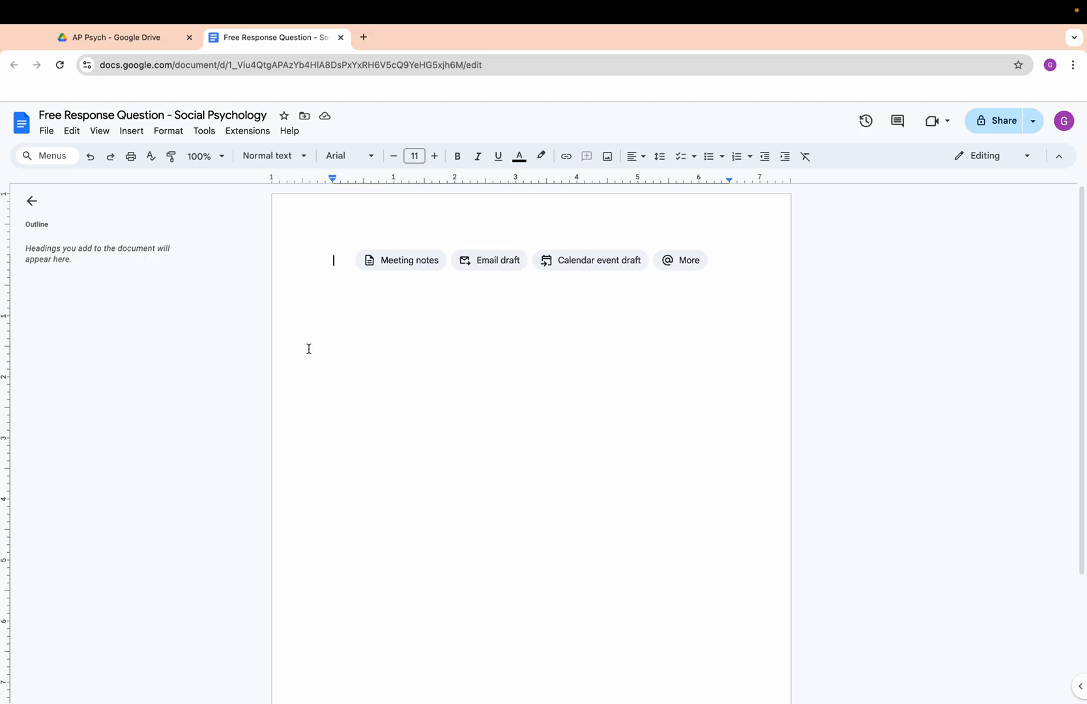
# Copy the full assignment prompt, from the opening instructions through Altruism, into the body of the Google Docs document.
pyautogui.hotkey('ctrl', 'Left')
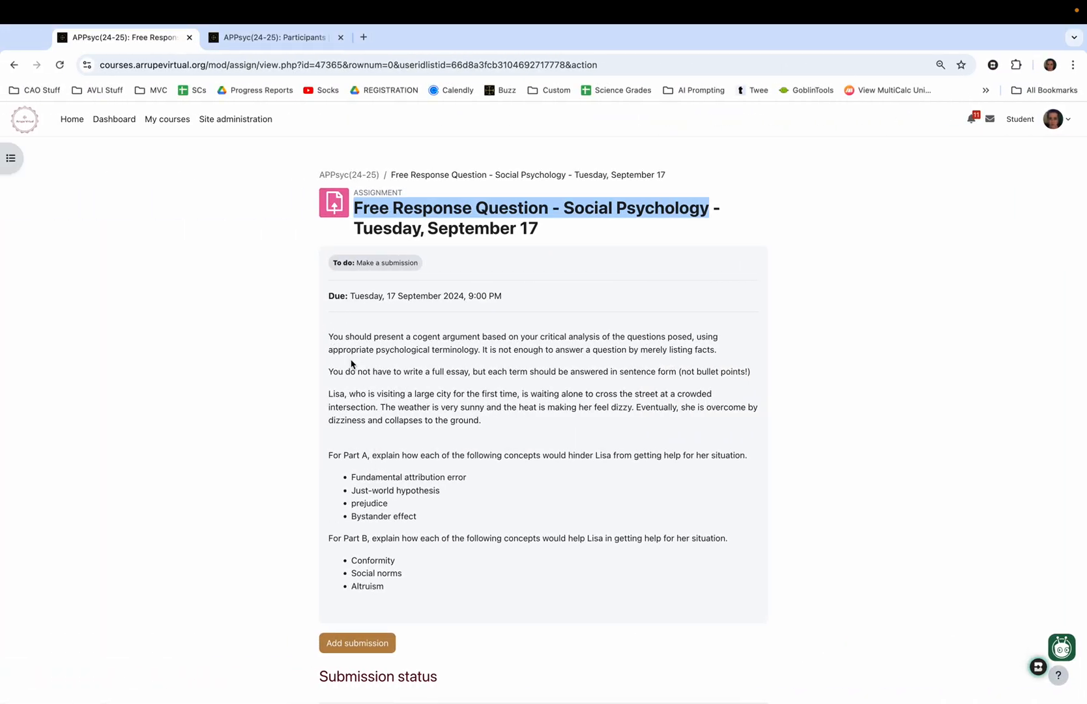
pyautogui.moveTo(330, 333); pyautogui.dragTo(397, 589)
pyautogui.press('super+c')
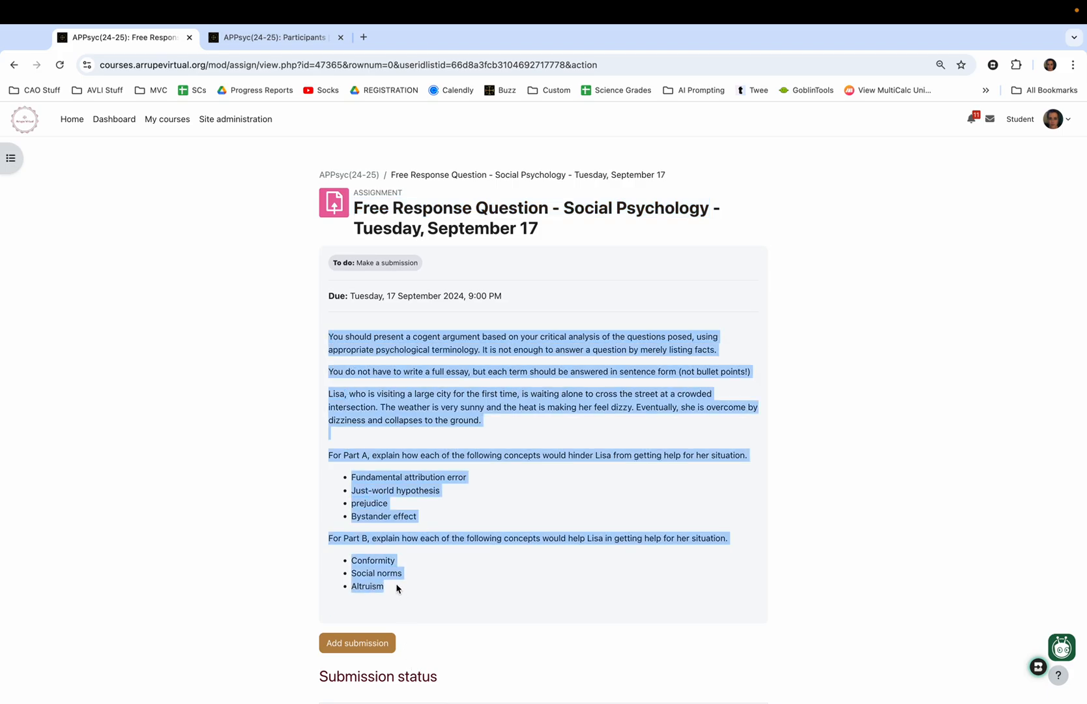
pyautogui.hotkey('ctrl', 'Right')
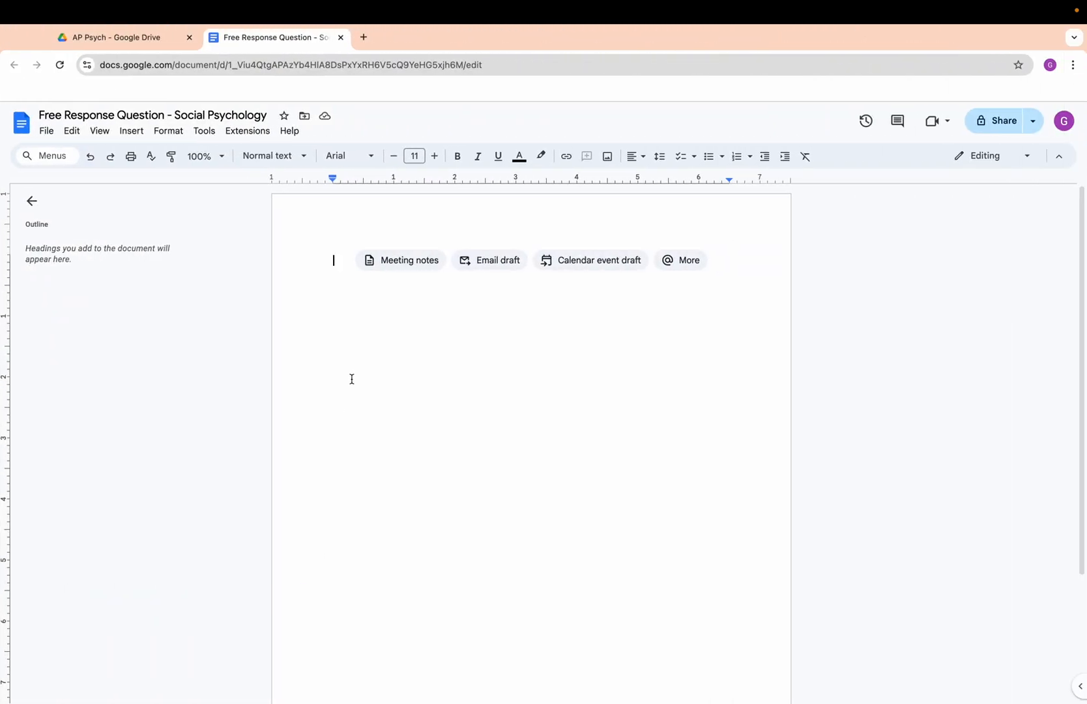
pyautogui.press('super+v')
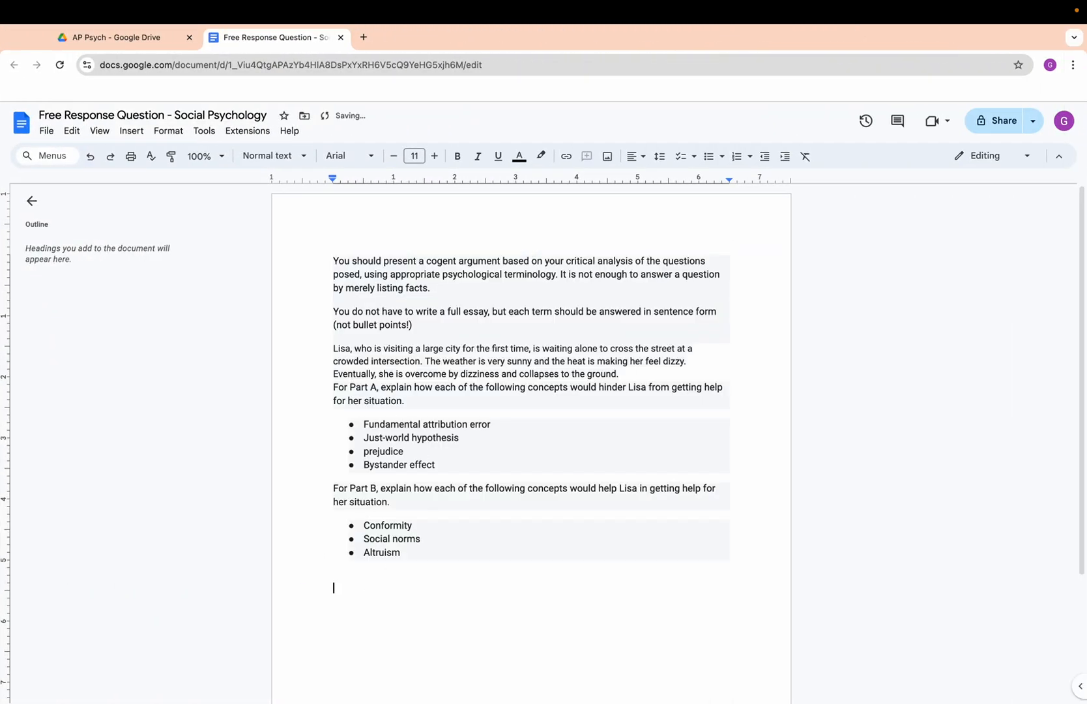
# Start a numbered list on the empty line below the Part B concepts.
pyautogui.scroll(-3, 531, 391)
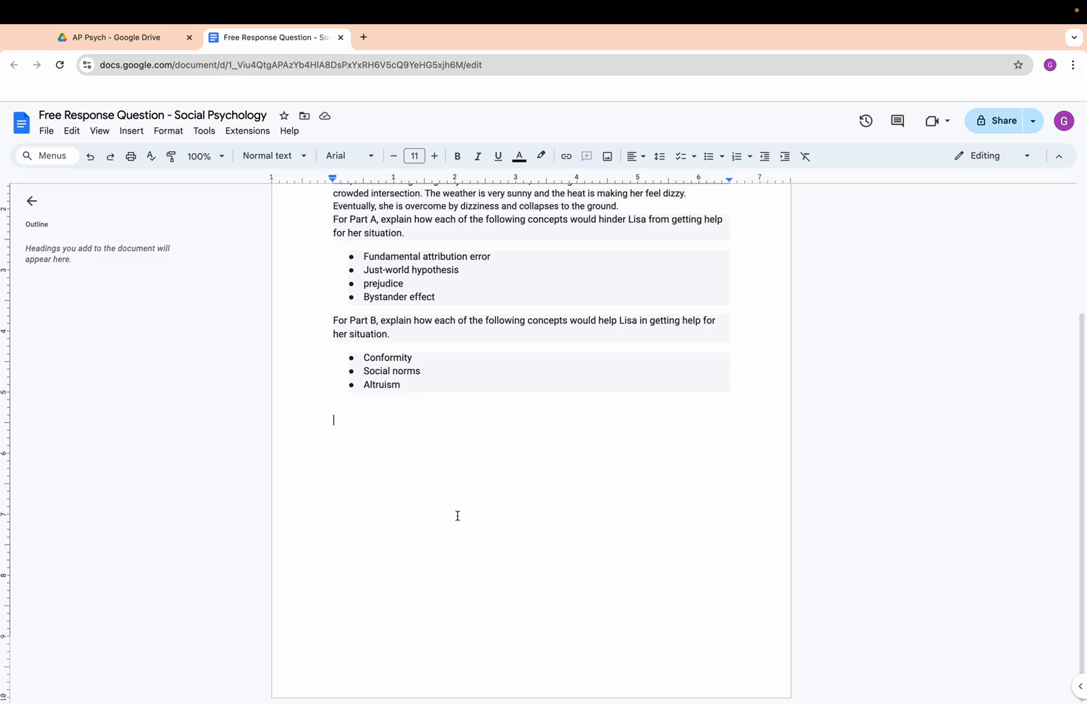
pyautogui.scroll(3, 442, 470)
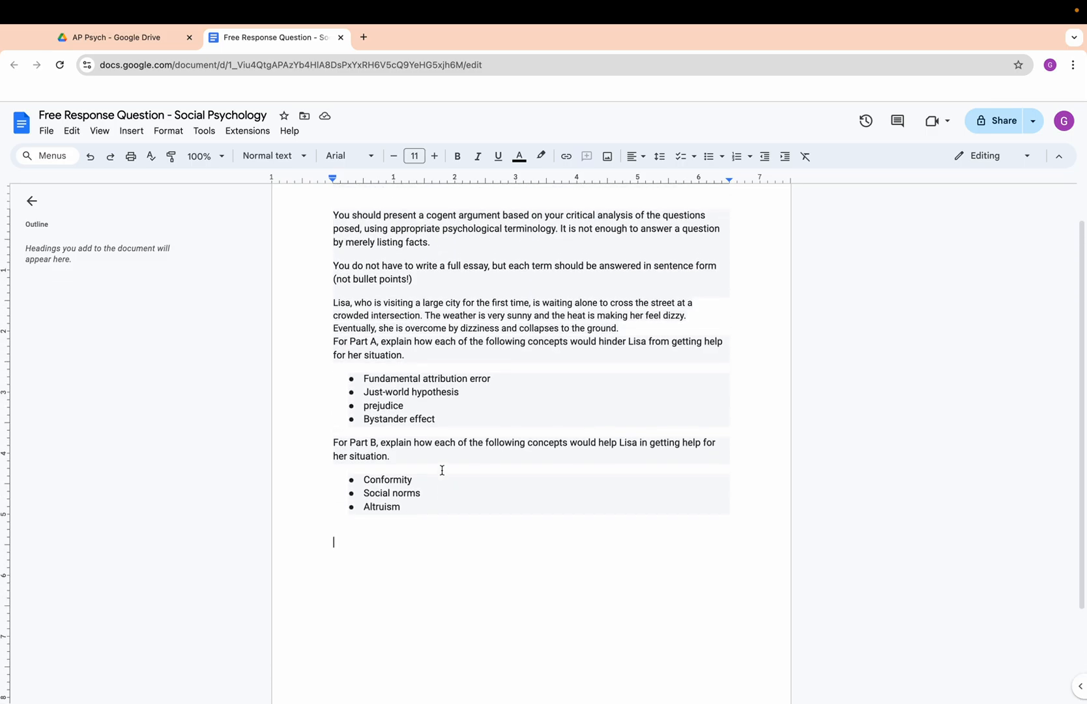
pyautogui.scroll(-2, 442, 470)
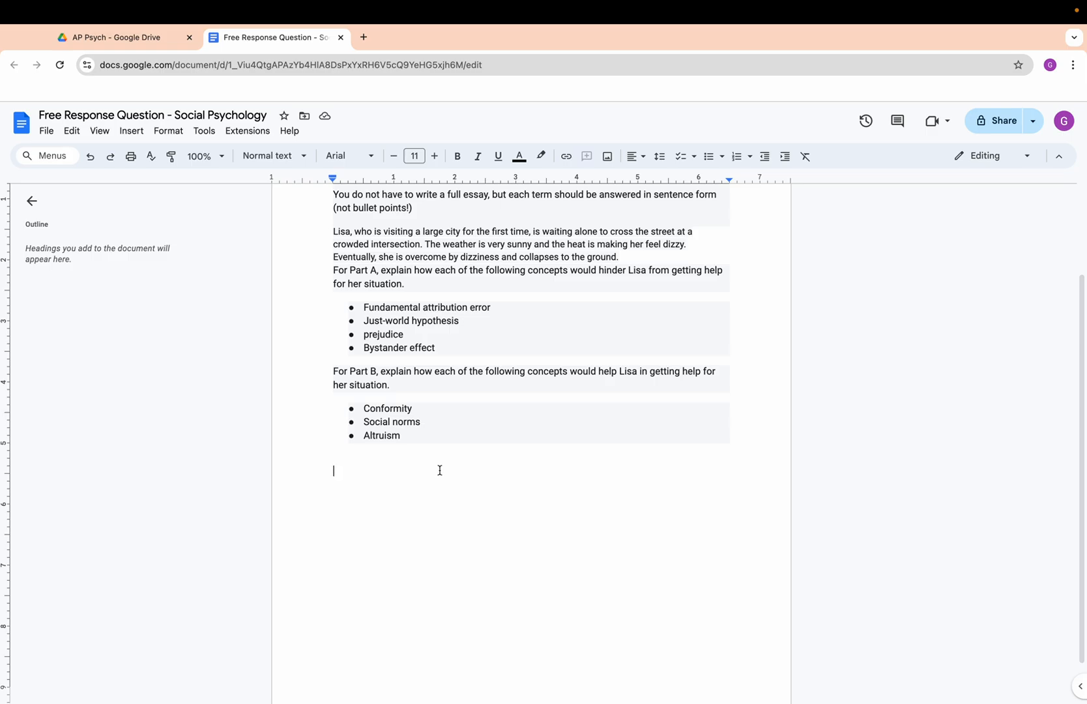
pyautogui.scroll(-1, 440, 470)
pyautogui.scroll(2, 440, 470)
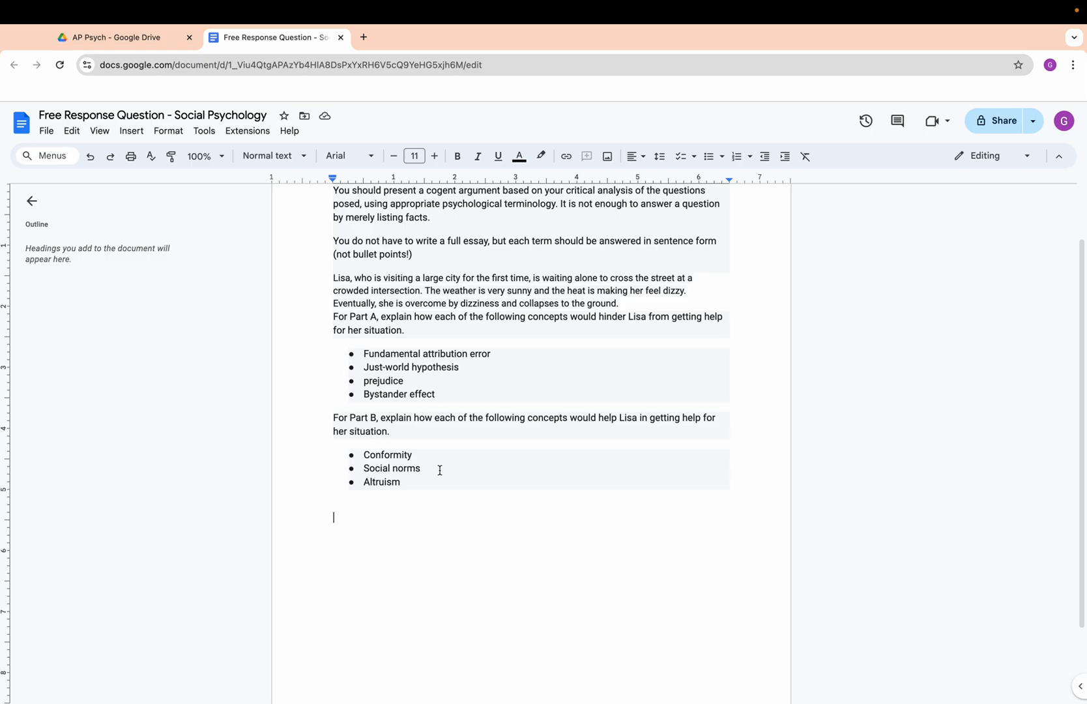
pyautogui.write('1.')
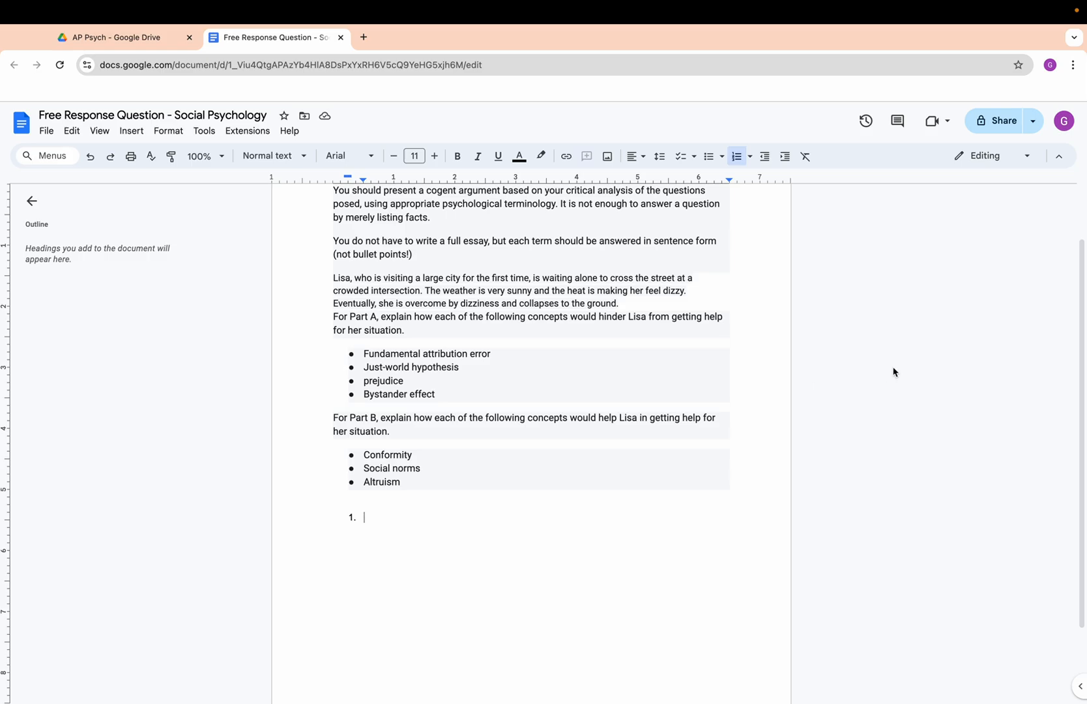
# Copy the document's sharing link with Restricted access and return to the assignment page's submission area.
pyautogui.click(1006, 127)
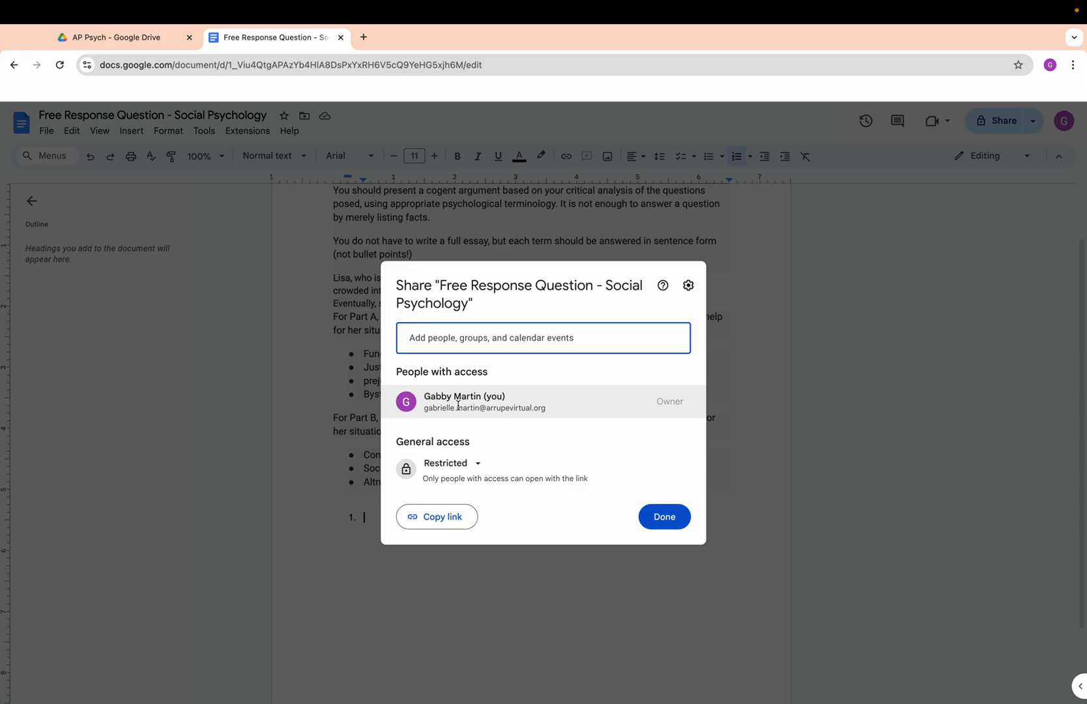
pyautogui.click(445, 517)
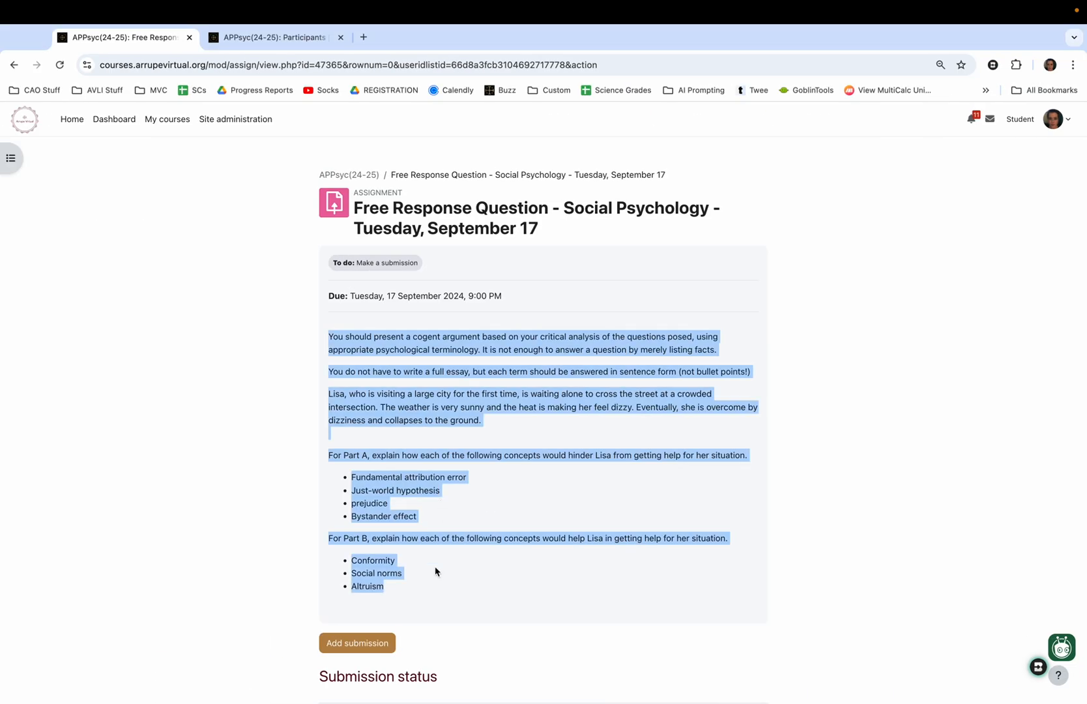
pyautogui.scroll(-5, 432, 606)
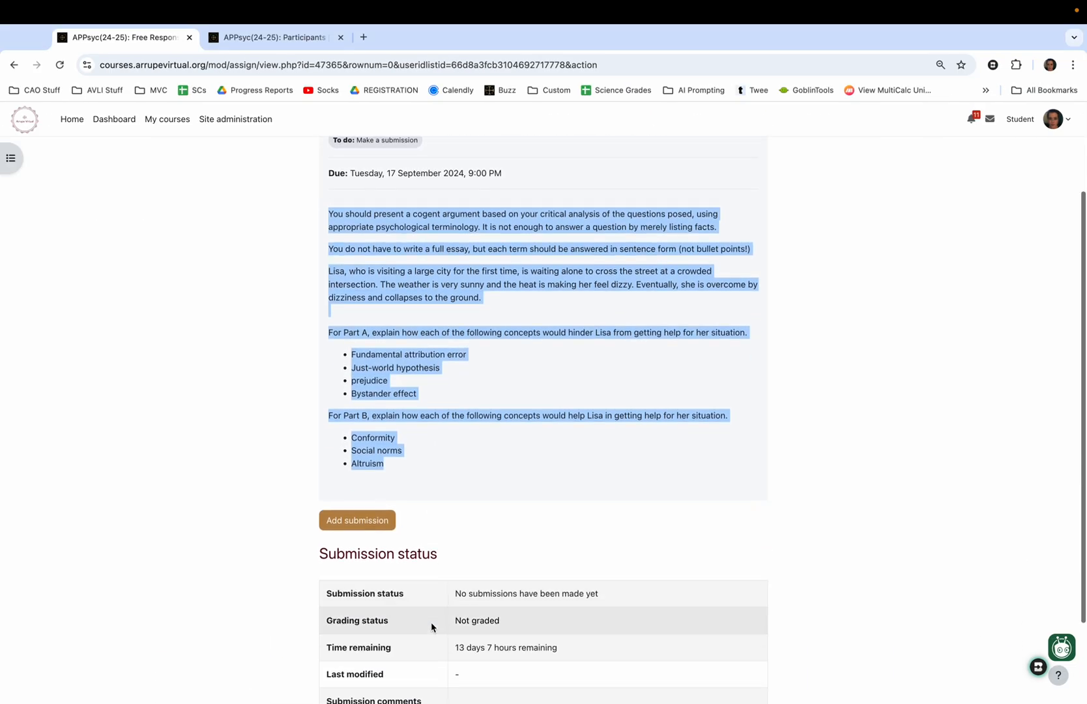
# Start a submission for the assignment and paste the copied Google Docs link into its online text.
pyautogui.click(364, 481)
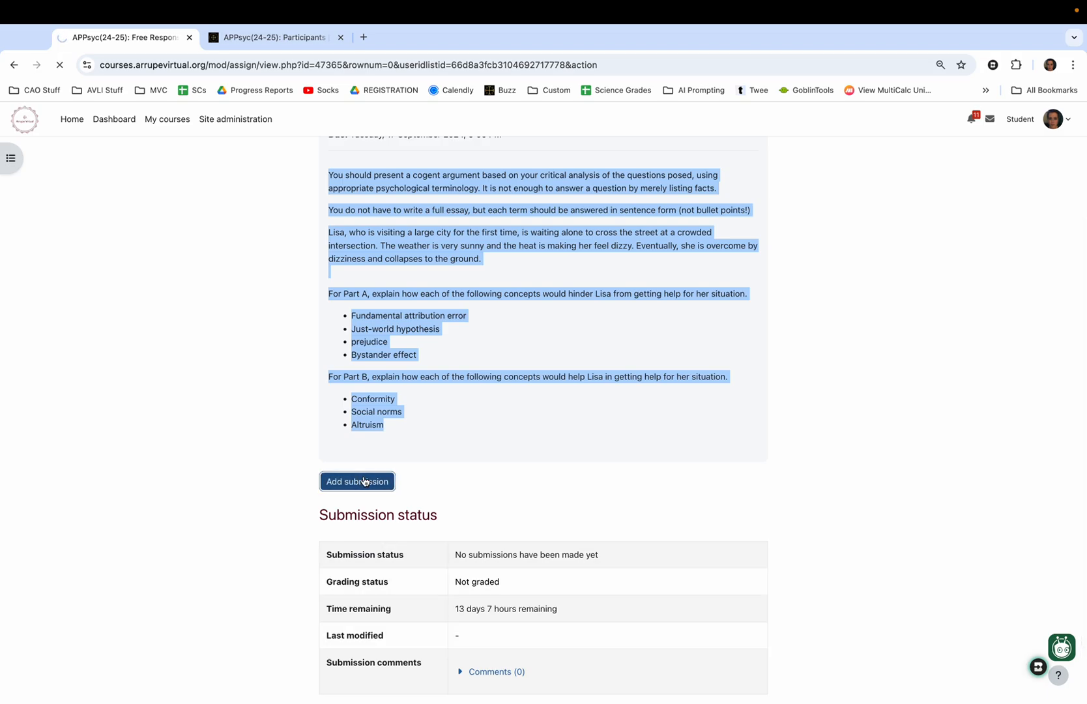
pyautogui.scroll(-4, 496, 552)
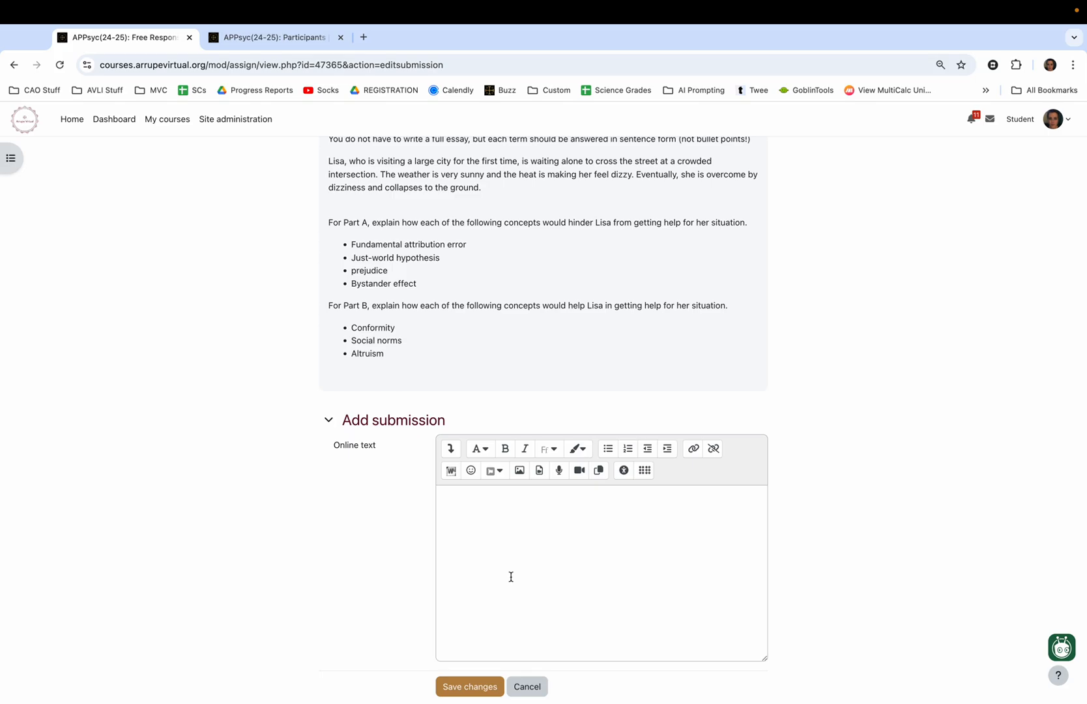
pyautogui.click(511, 576)
pyautogui.press('super+v')
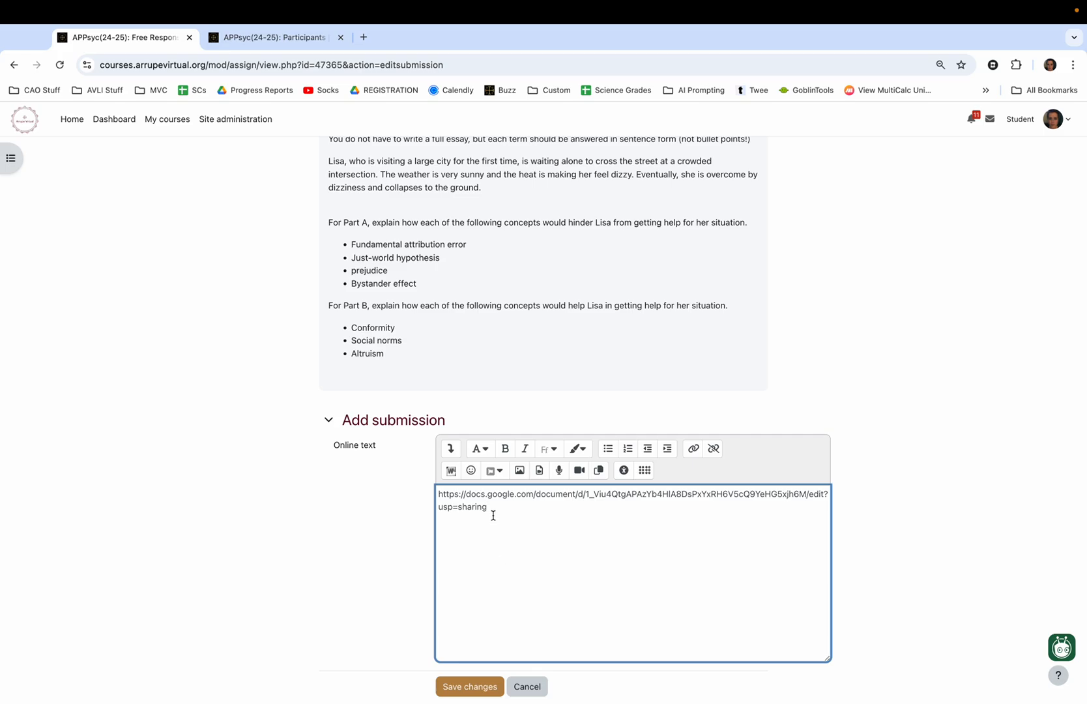
# Turn the pasted document address in the online text into a clickable link to that same address.
pyautogui.moveTo(493, 513); pyautogui.dragTo(432, 496)
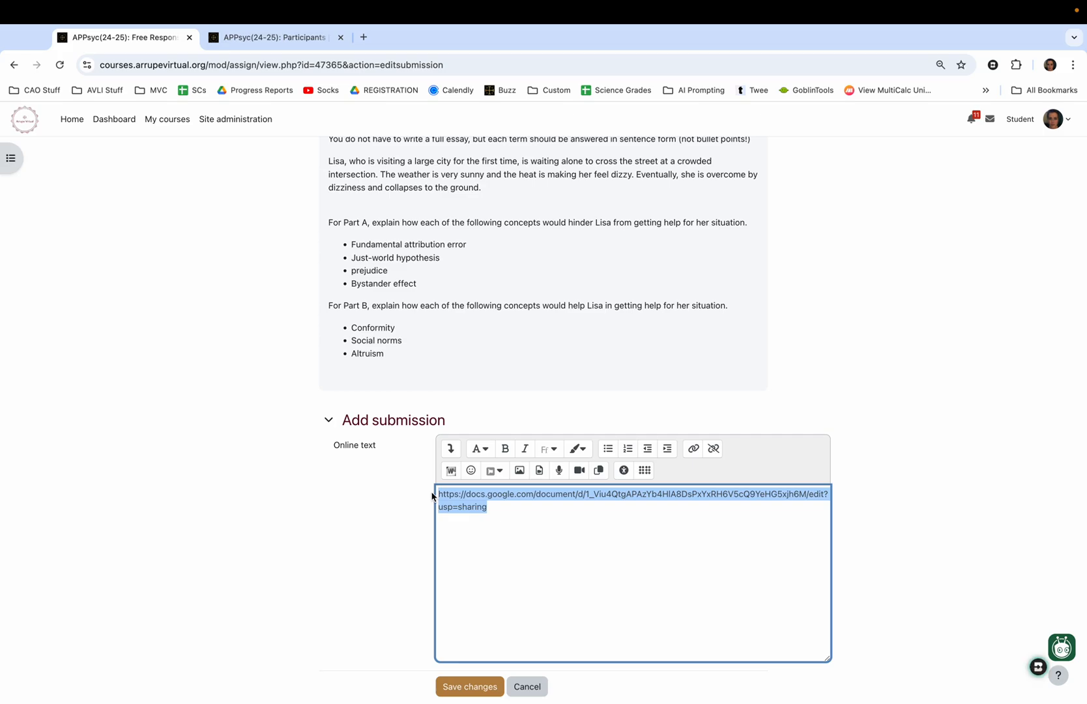
pyautogui.click(693, 449)
pyautogui.press('super+v')
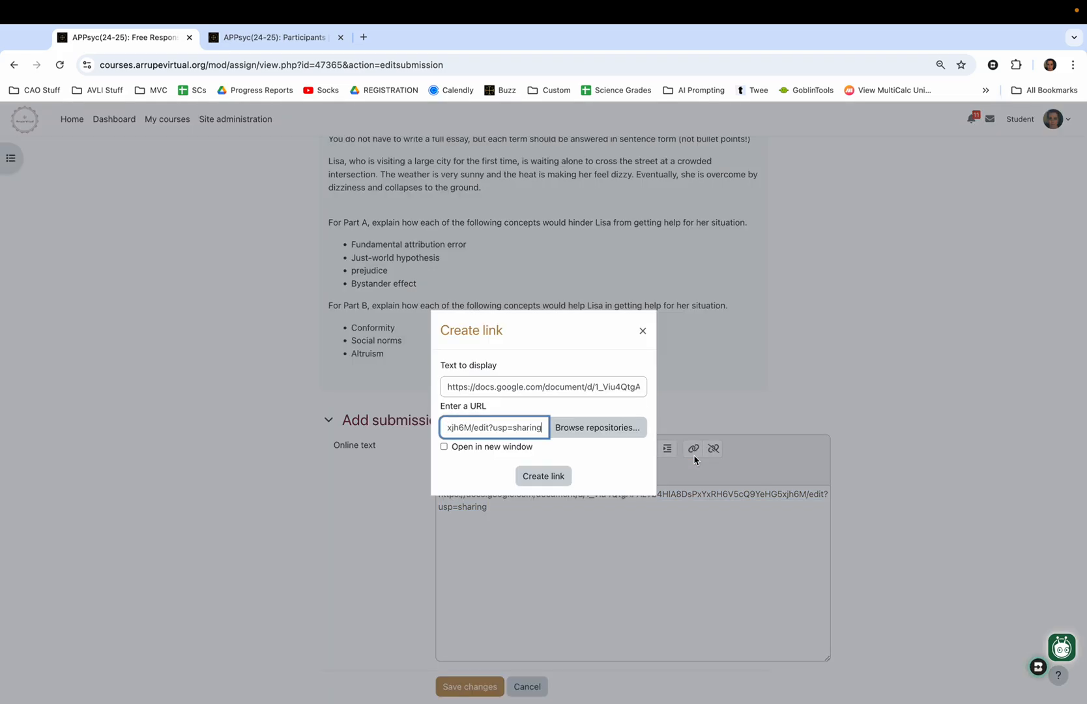
pyautogui.click(546, 478)
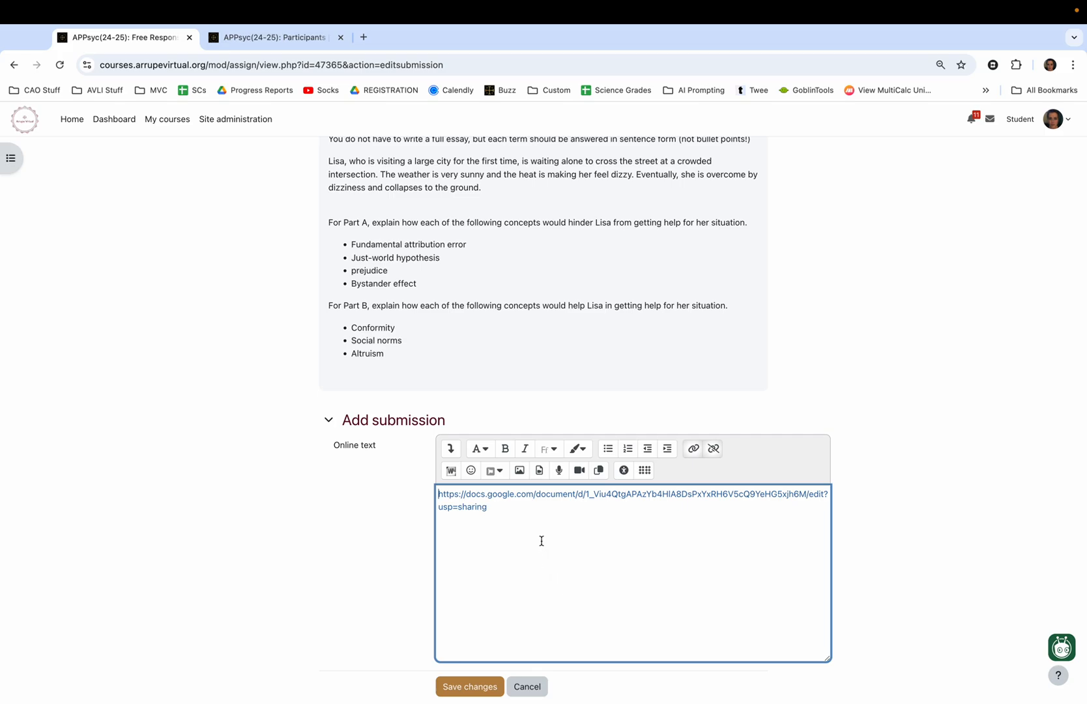
# Revisit the sharing options of the Google Docs document, copy its link again, and return to the assignment submission.
pyautogui.hotkey('ctrl', 'Right')
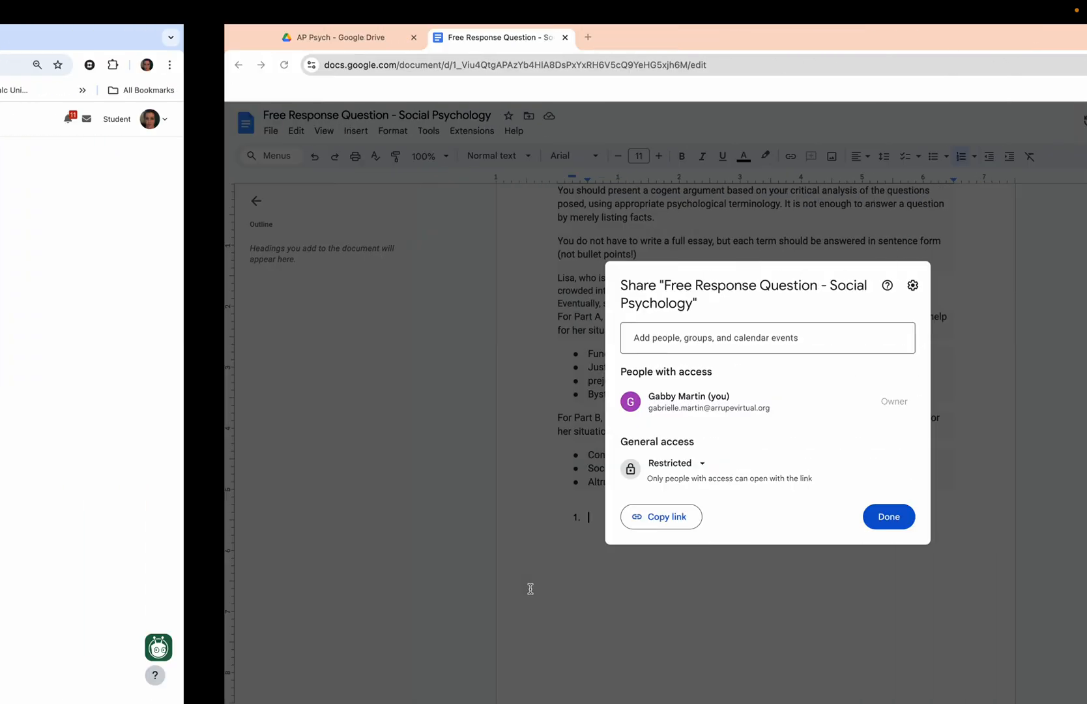
pyautogui.click(675, 518)
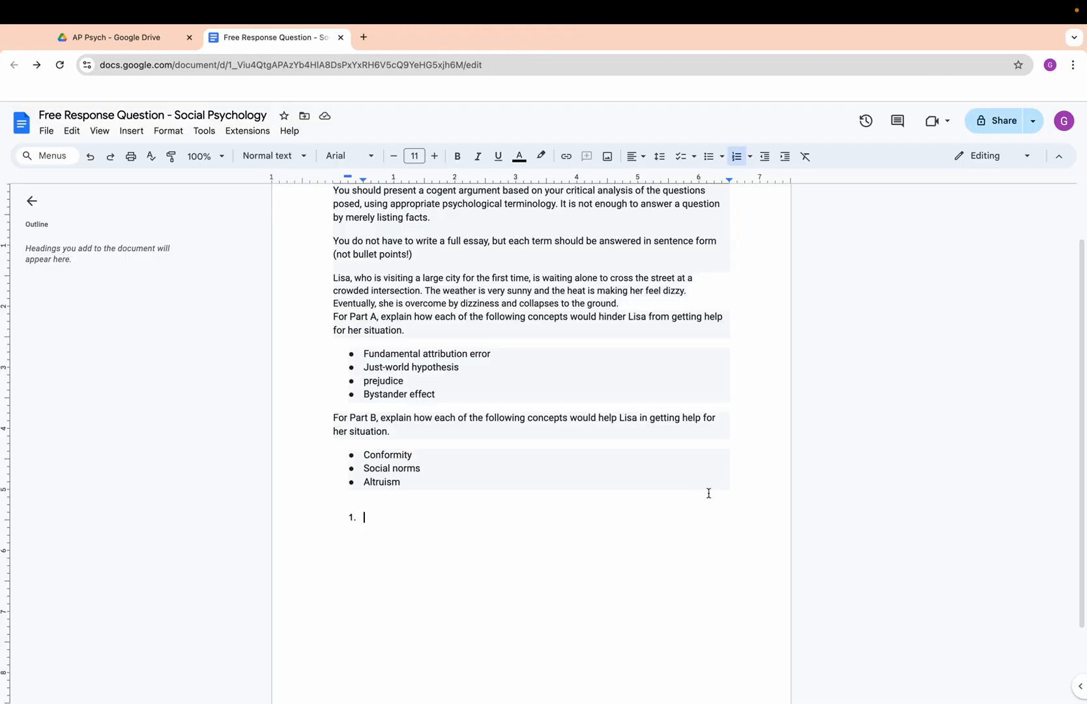
pyautogui.click(997, 126)
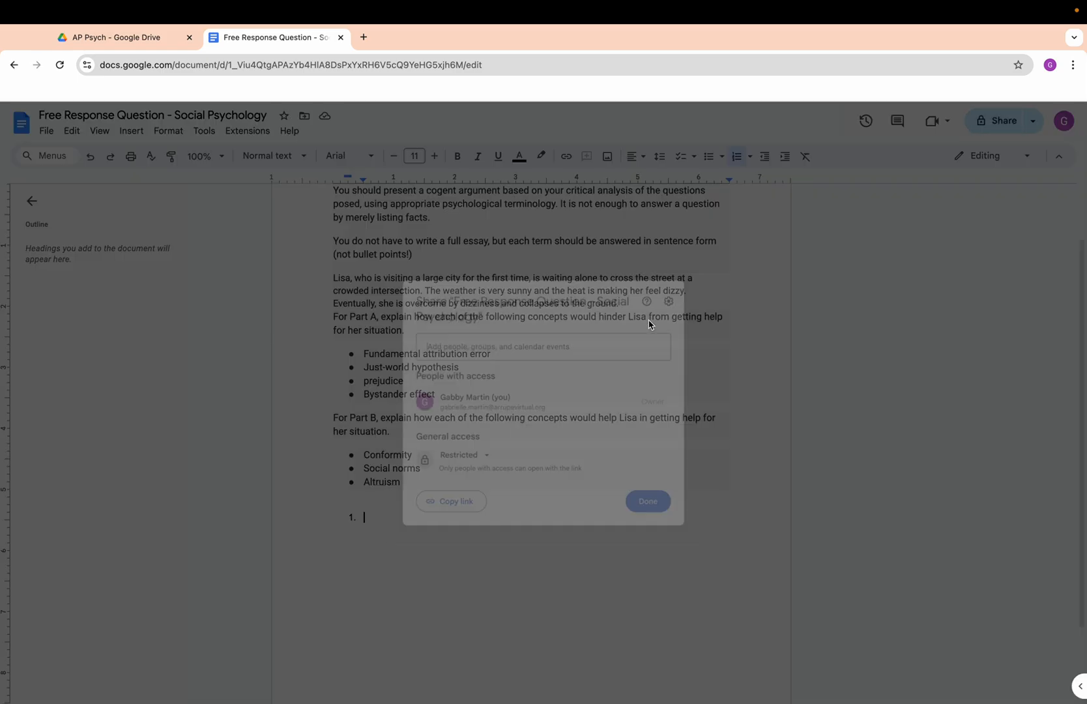
pyautogui.hotkey('ctrl', 'Left')
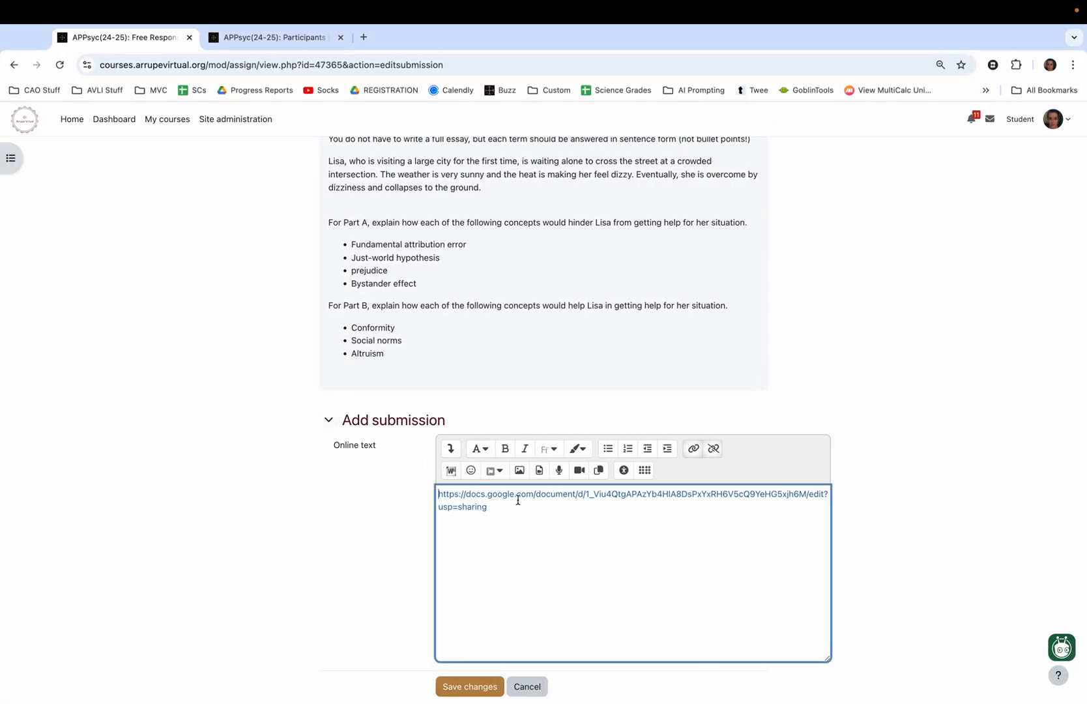
# Check the link settings of the document address in the online text and close them without changes.
pyautogui.click(692, 448)
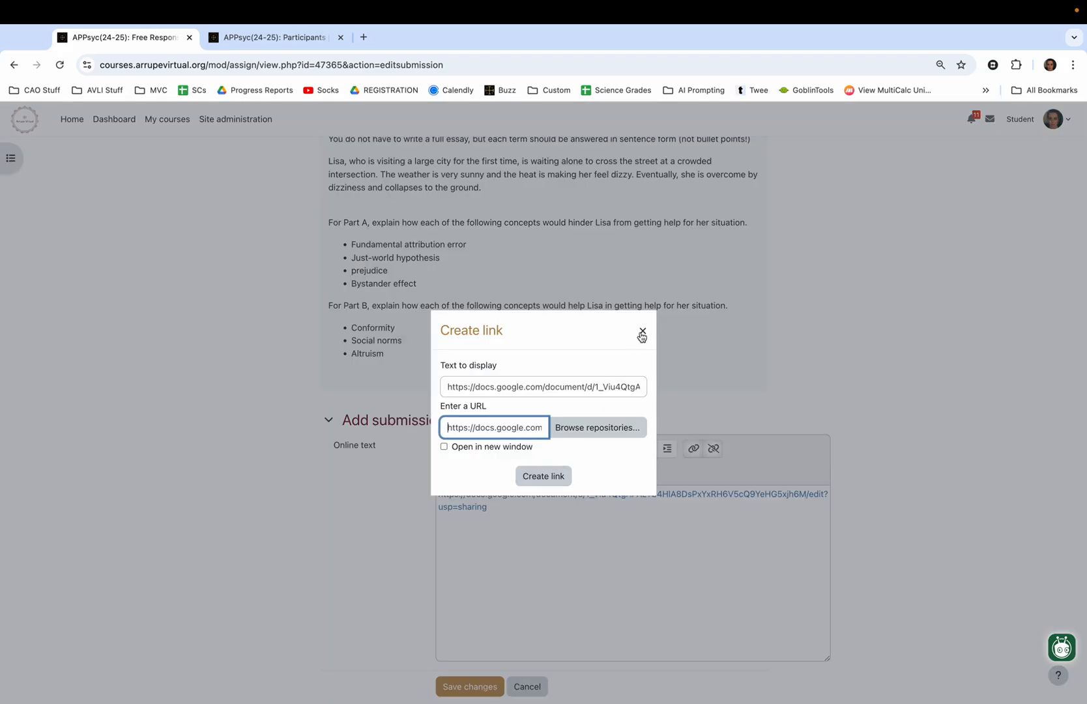
pyautogui.click(642, 334)
pyautogui.scroll(-2, 573, 541)
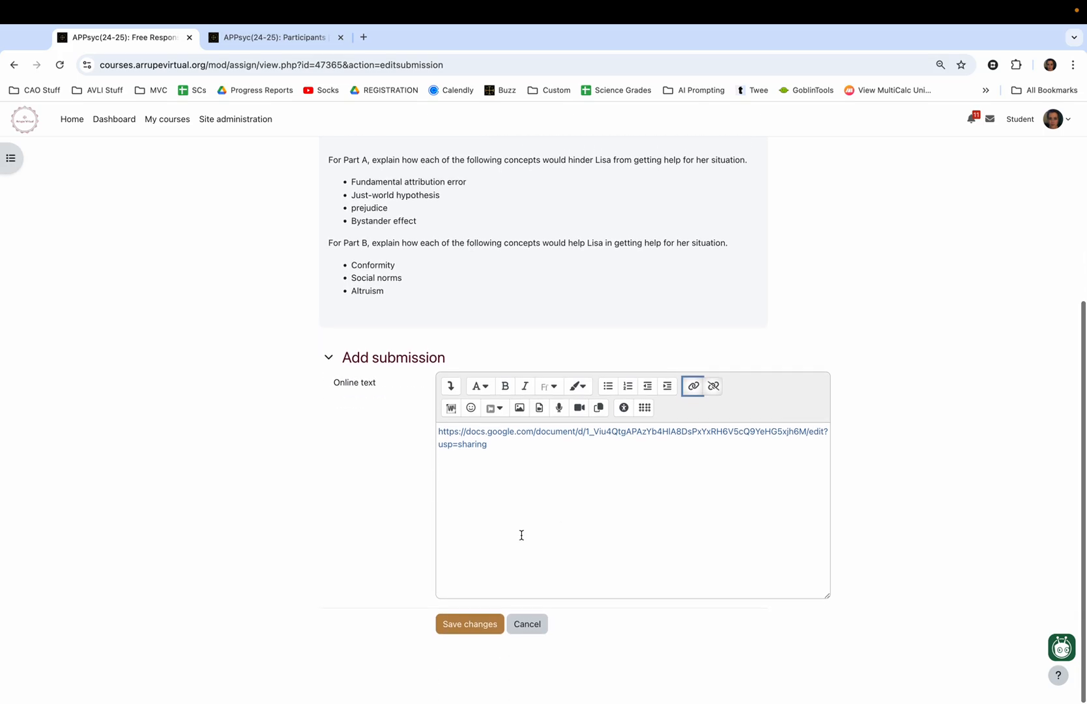